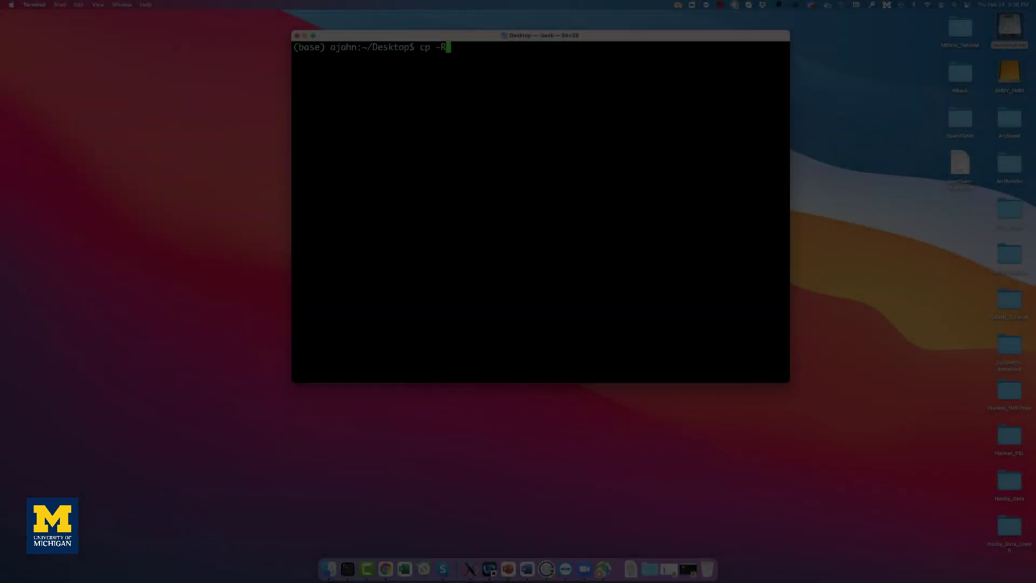
Copy the ds000011-download dataset into a new ToneCounting_FSL folder
{"action": "key", "text": "Tab"}
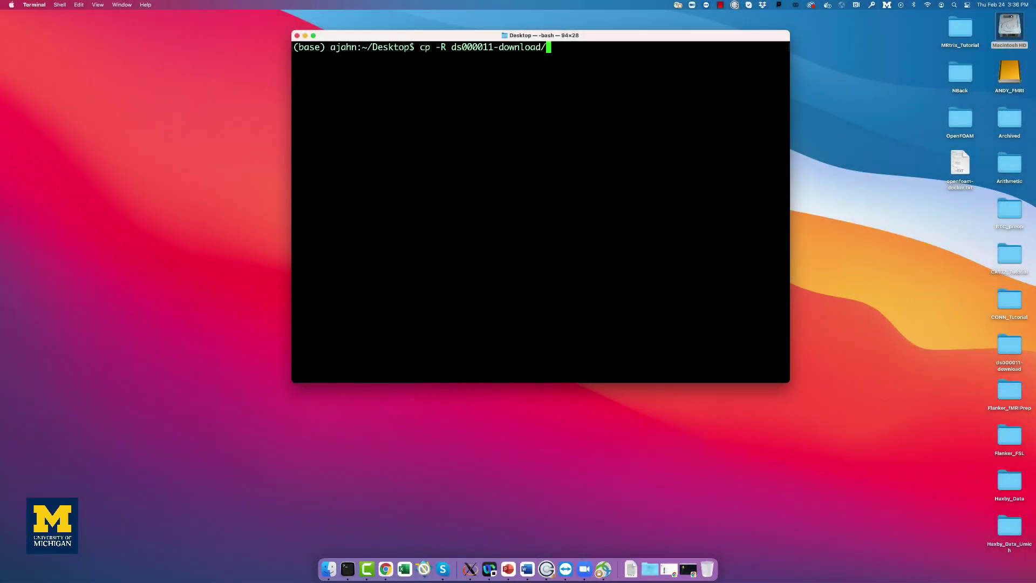
{"action": "type", "text": " Tone"}
{"action": "type", "text": "Counting_FSL"}
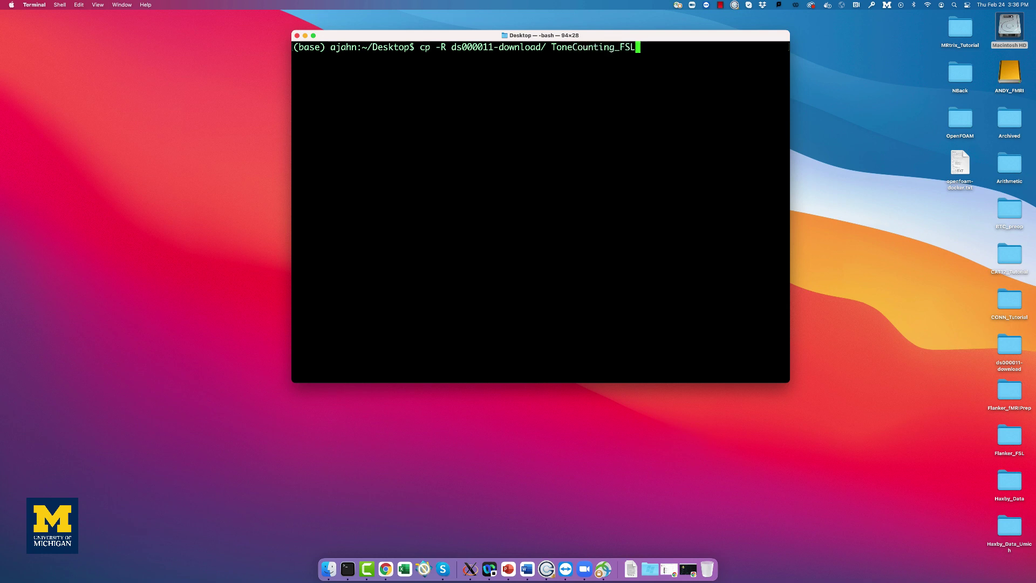
{"action": "key", "text": "Return"}
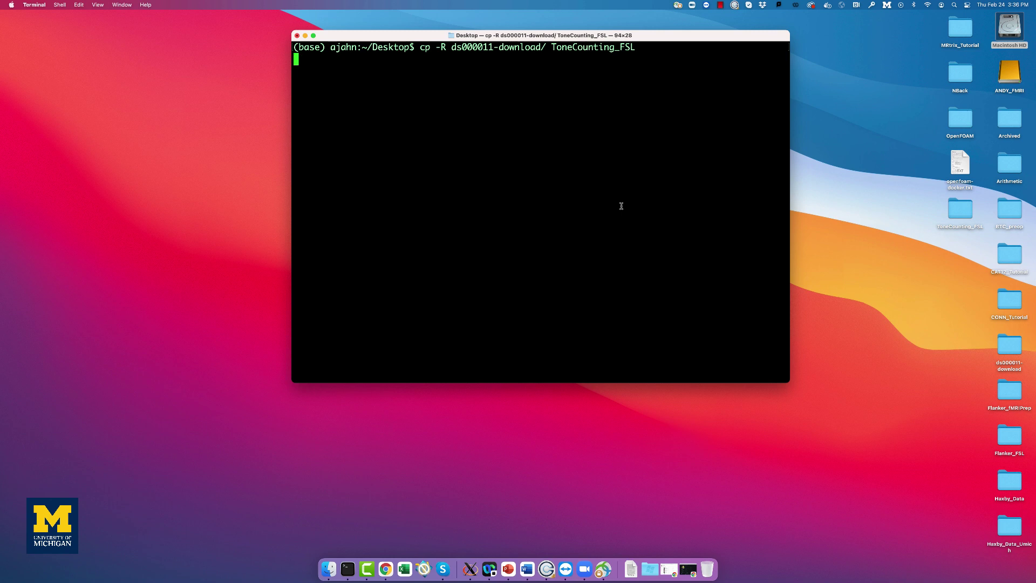
Change the working directory to ToneCounting_FSL
{"action": "type", "text": "cd Ton"}
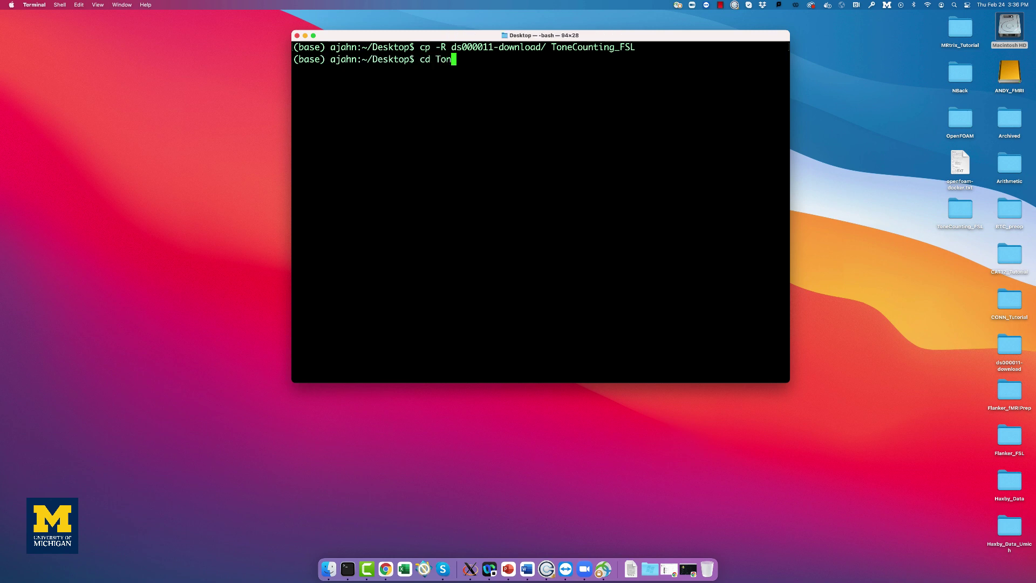
{"action": "key", "text": "Tab"}
{"action": "key", "text": "Return"}
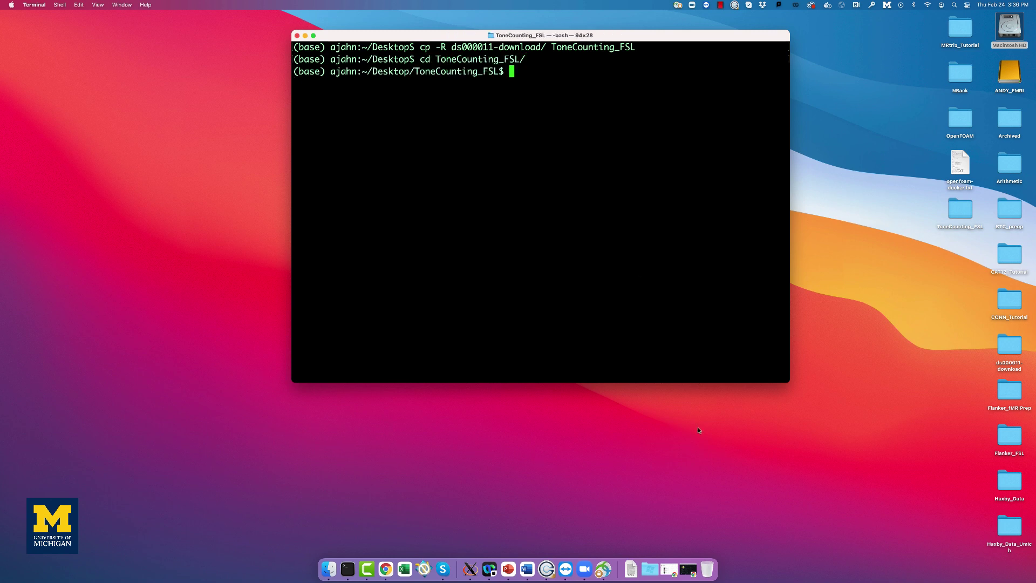
Open convertOnsetTimes_ToneCountingFSL.sh in FSL_Scripts and select all of its code
{"action": "left_click", "coordinate": [688, 569]}
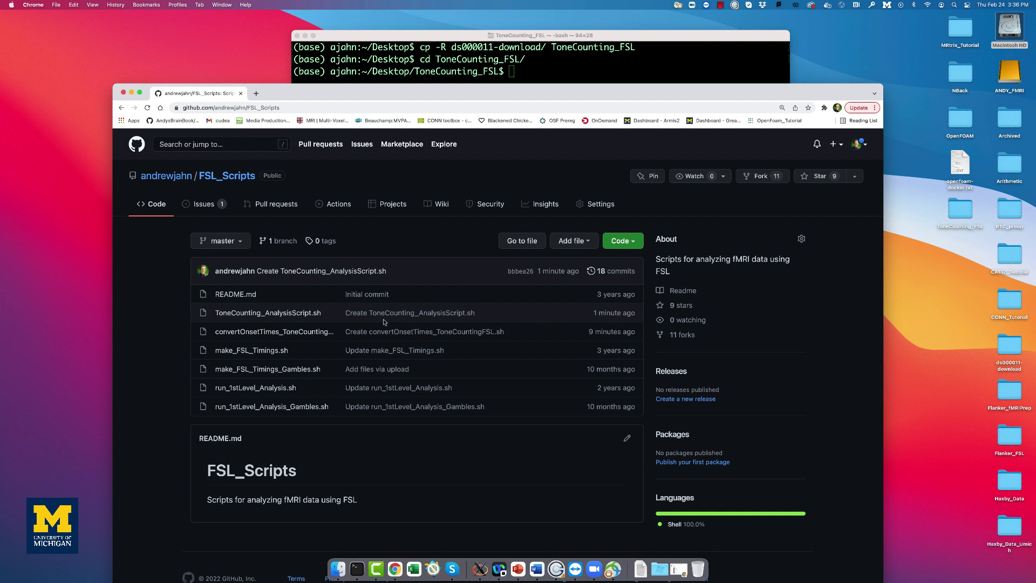
{"action": "left_click", "coordinate": [318, 331]}
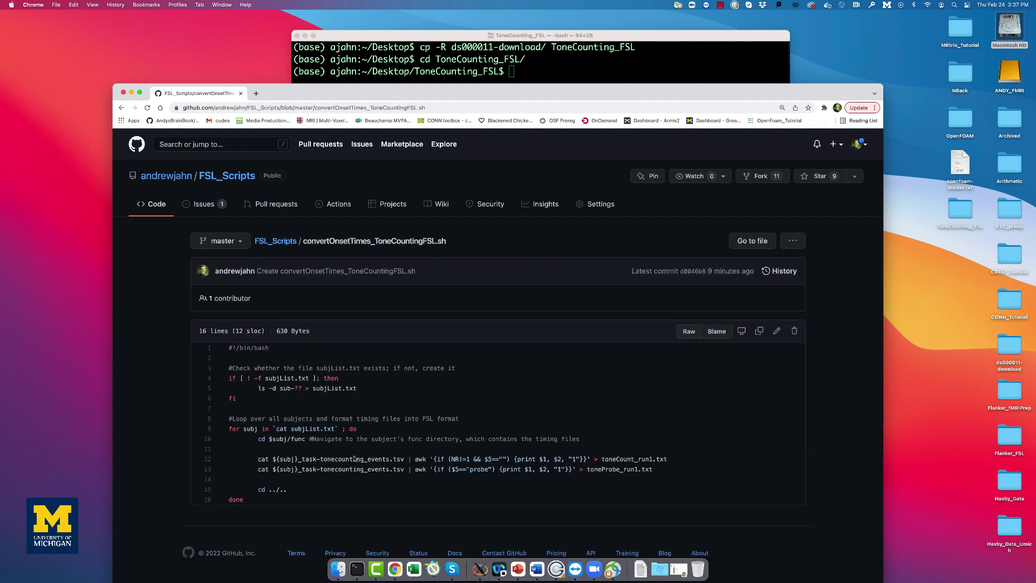
{"action": "left_click_drag", "start_coordinate": [247, 501], "coordinate": [422, 106]}
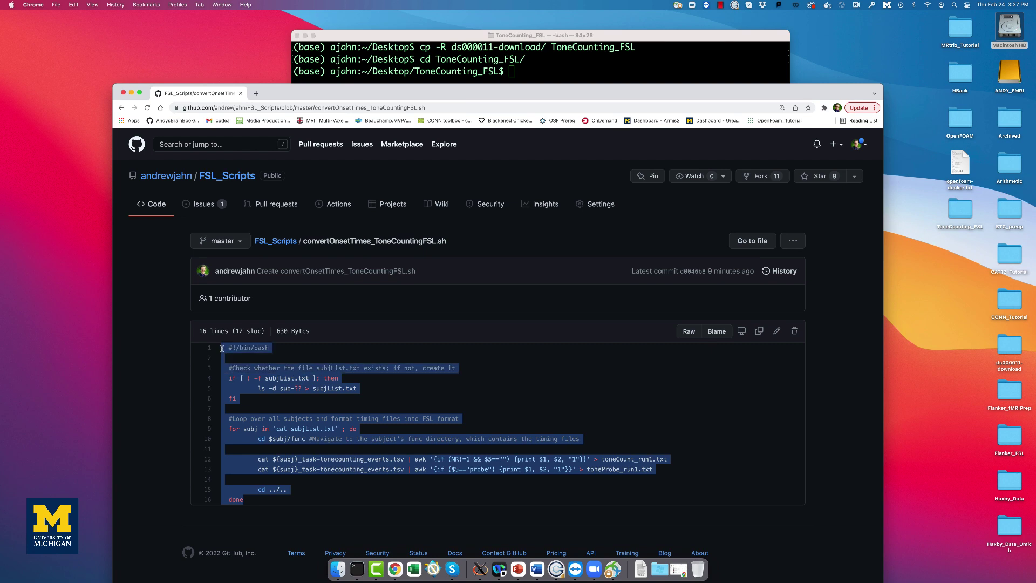
Run the pasted conversion script, confirm toneCount_run1.txt and toneProbe_run1.txt in sub-01/func, then enter sub-01
{"action": "left_click", "coordinate": [423, 68]}
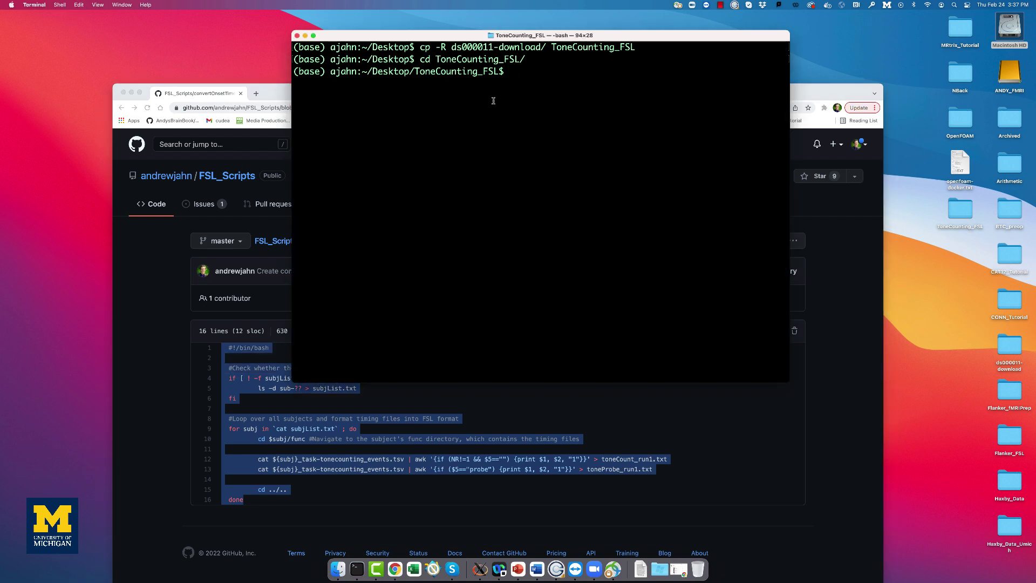
{"action": "key", "text": "super+v"}
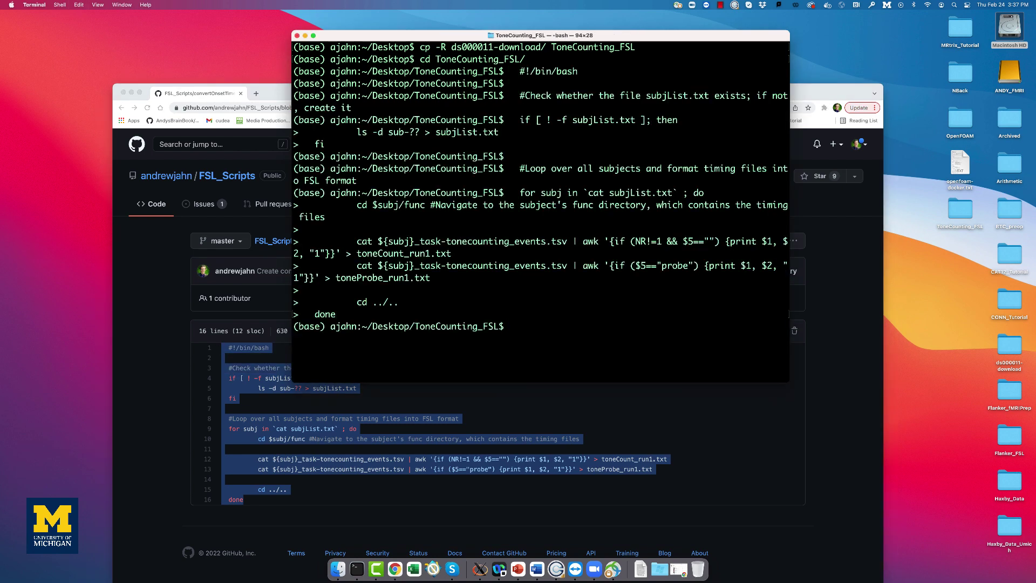
{"action": "type", "text": "ls sub-01/func"}
{"action": "key", "text": "Return"}
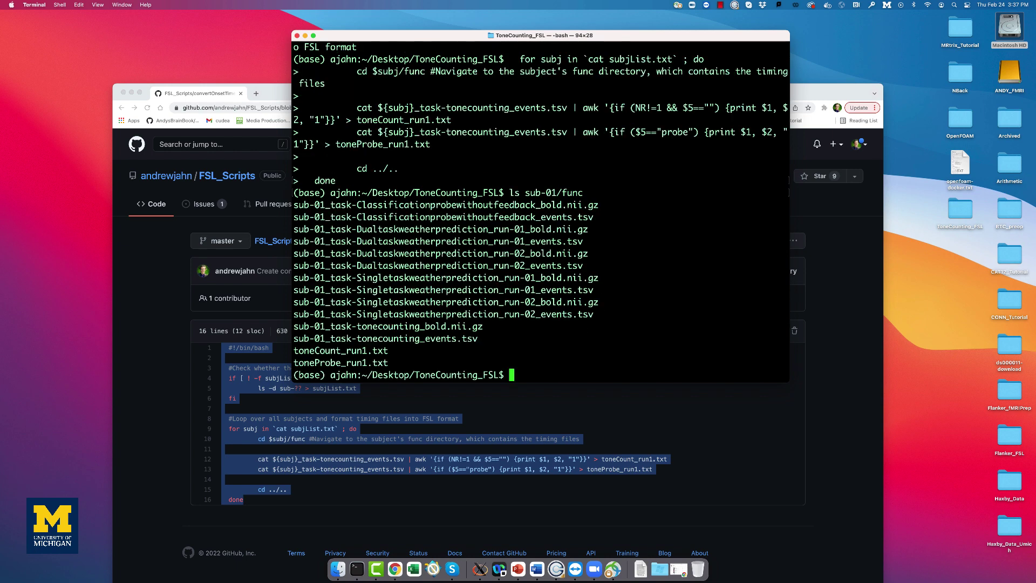
{"action": "left_click_drag", "start_coordinate": [389, 363], "coordinate": [294, 348]}
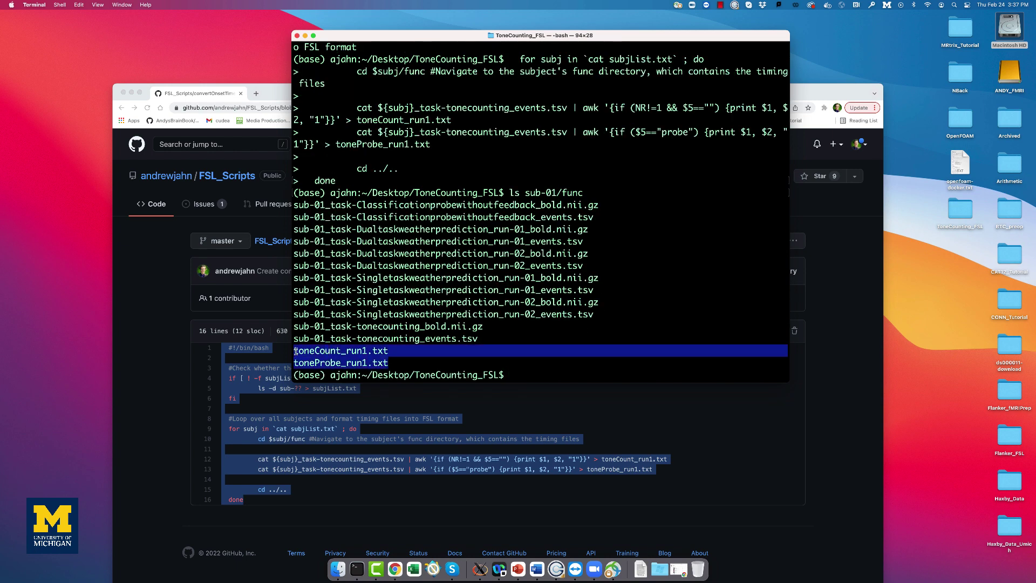
{"action": "left_click", "coordinate": [435, 310]}
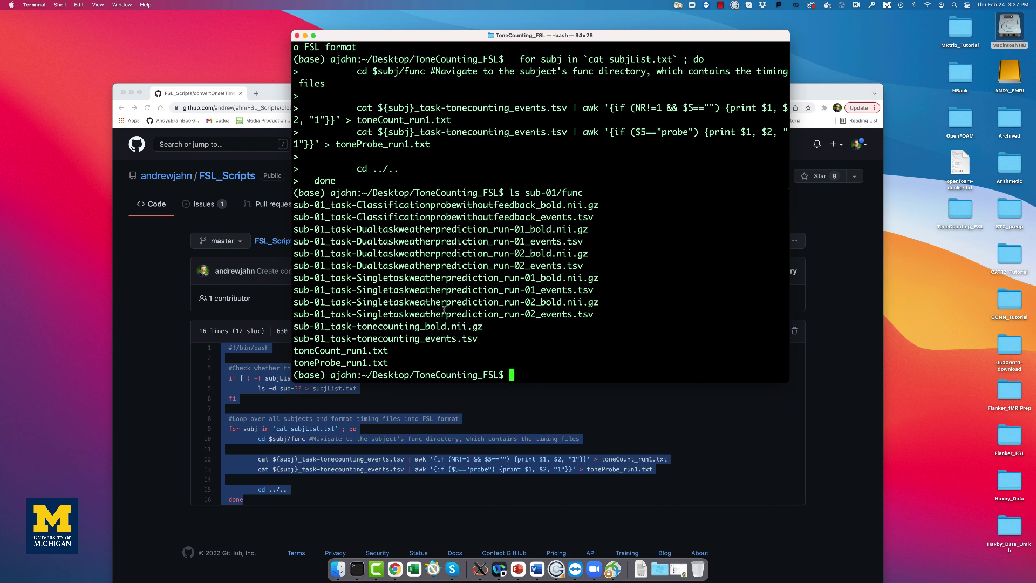
{"action": "type", "text": "cd sub-"}
{"action": "type", "text": "01"}
{"action": "key", "text": "Return"}
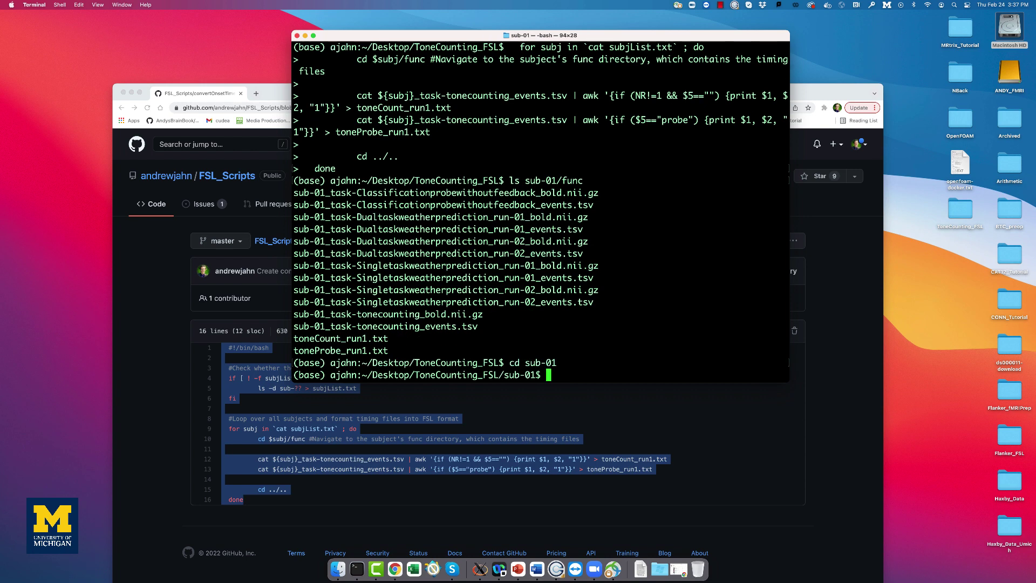
Launch Feat_gui and keep the First-level Full analysis settings
{"action": "type", "text": "Feat_gui"}
{"action": "key", "text": "Return"}
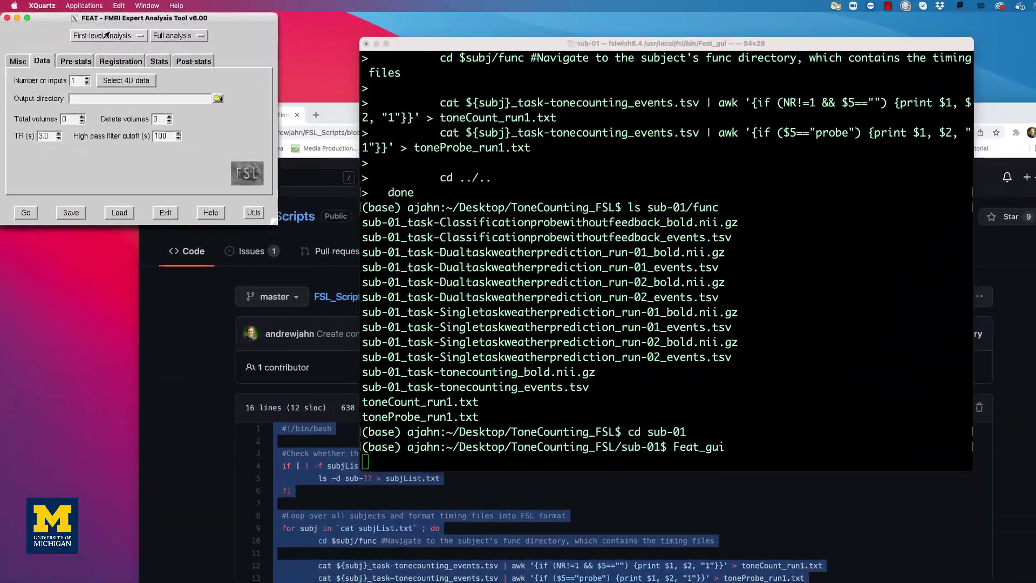
{"action": "left_click", "coordinate": [106, 34]}
{"action": "left_click", "coordinate": [197, 37]}
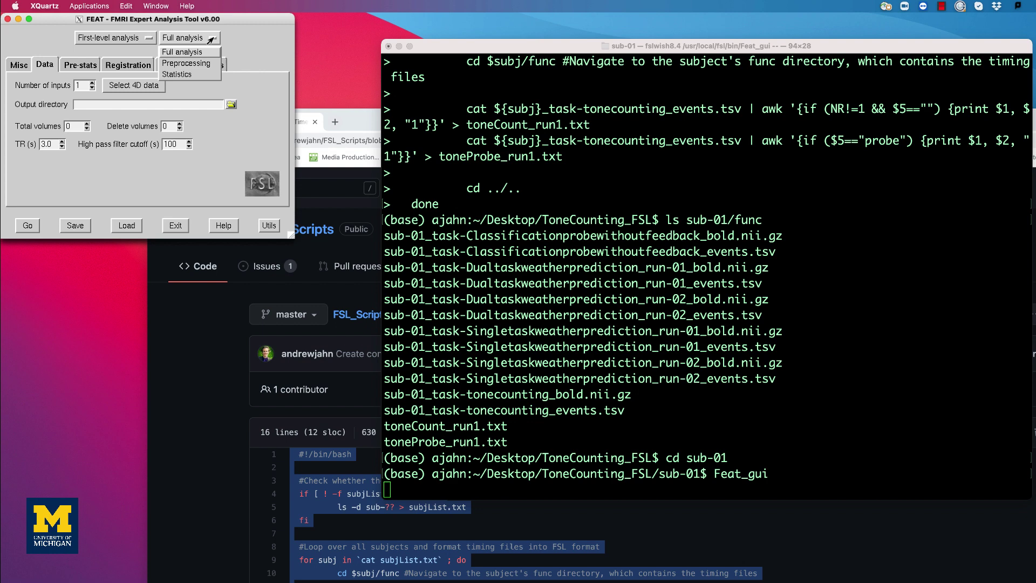
{"action": "left_click", "coordinate": [238, 39]}
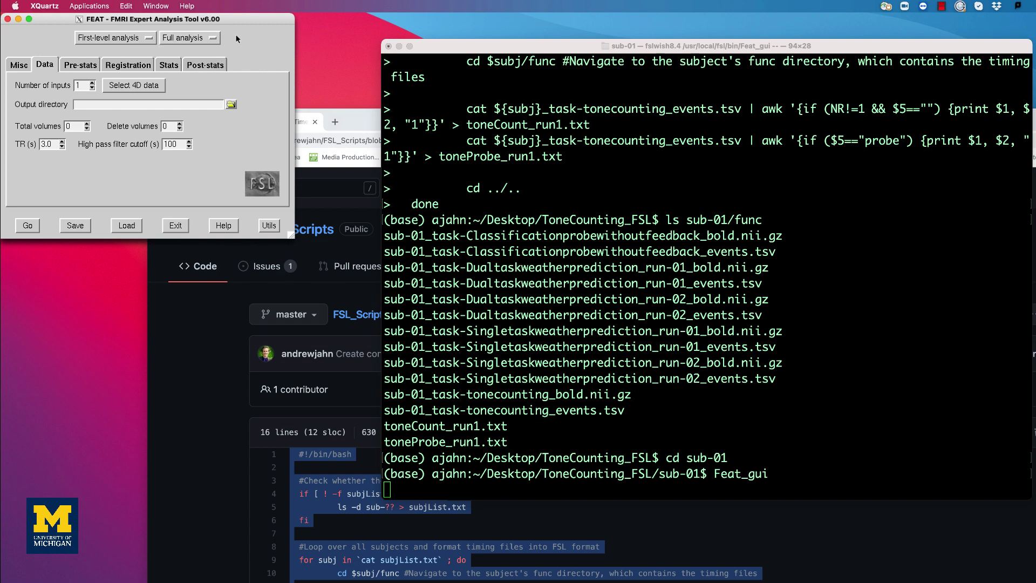
Load sub-01_task-tonecounting_bold from func as 4D data with output directory run1
{"action": "left_click", "coordinate": [146, 88]}
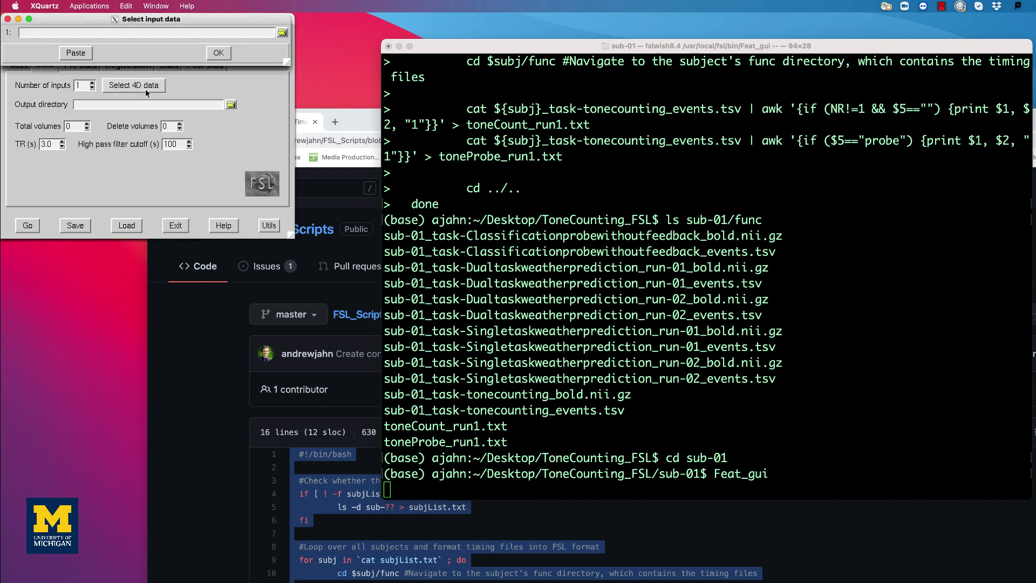
{"action": "left_click", "coordinate": [279, 33]}
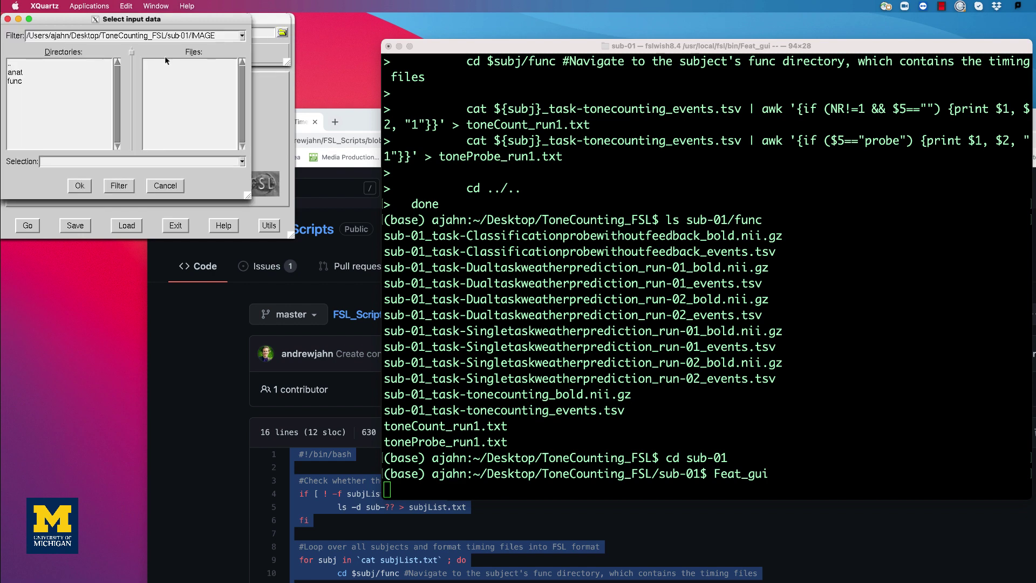
{"action": "double_click", "coordinate": [17, 81]}
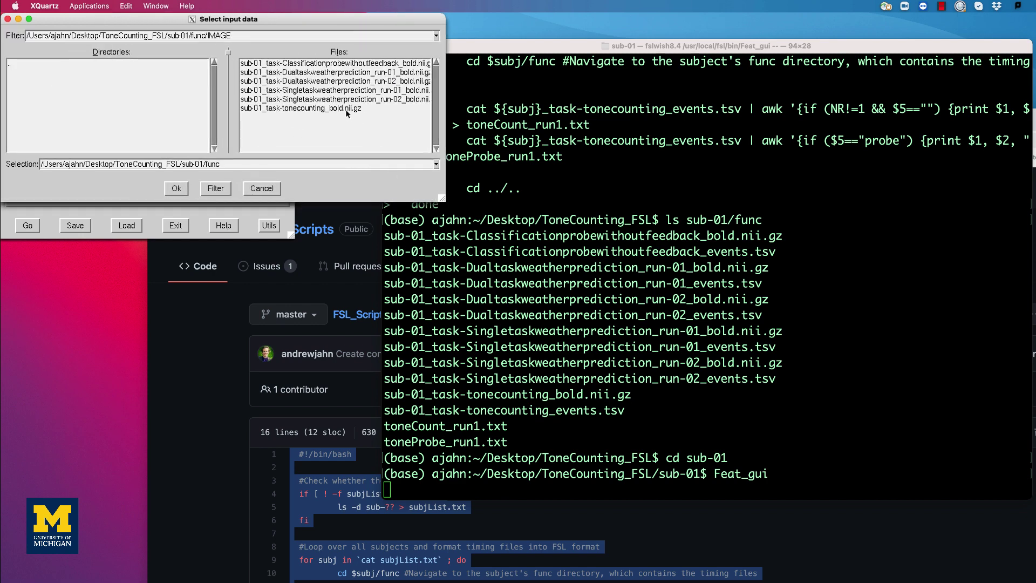
{"action": "double_click", "coordinate": [189, 108]}
{"action": "left_click", "coordinate": [219, 53]}
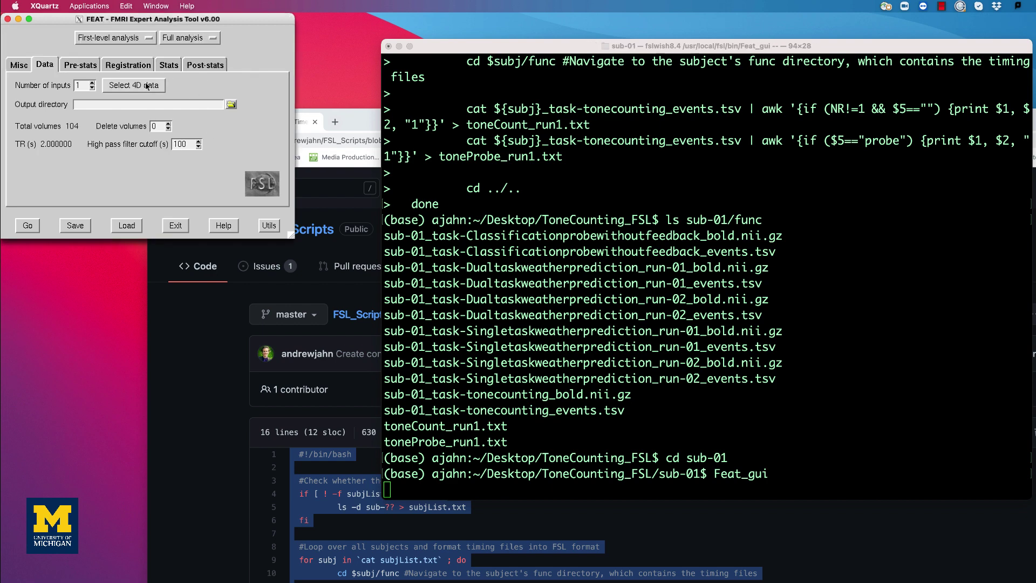
{"action": "type", "text": "run"}
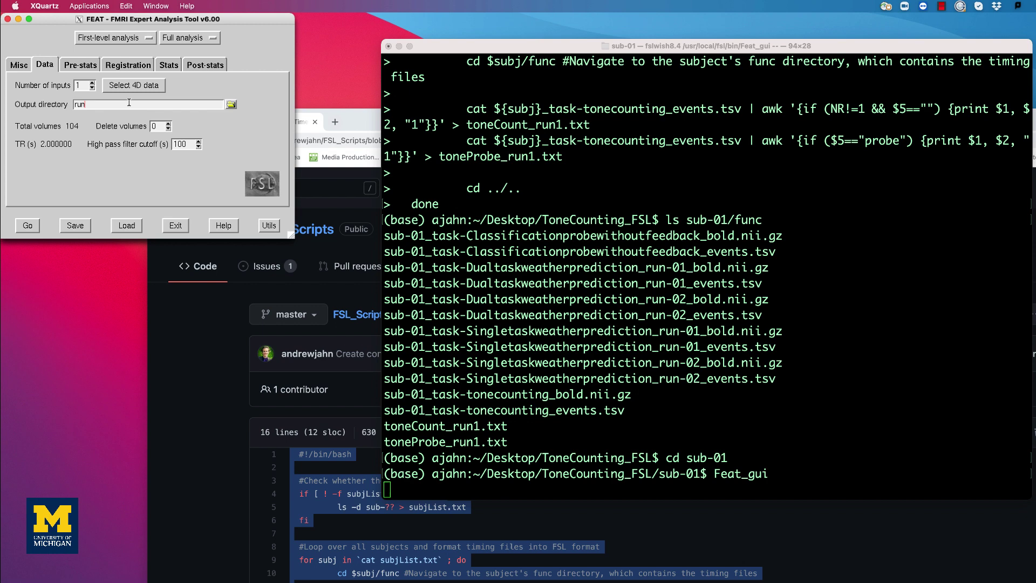
{"action": "type", "text": "1"}
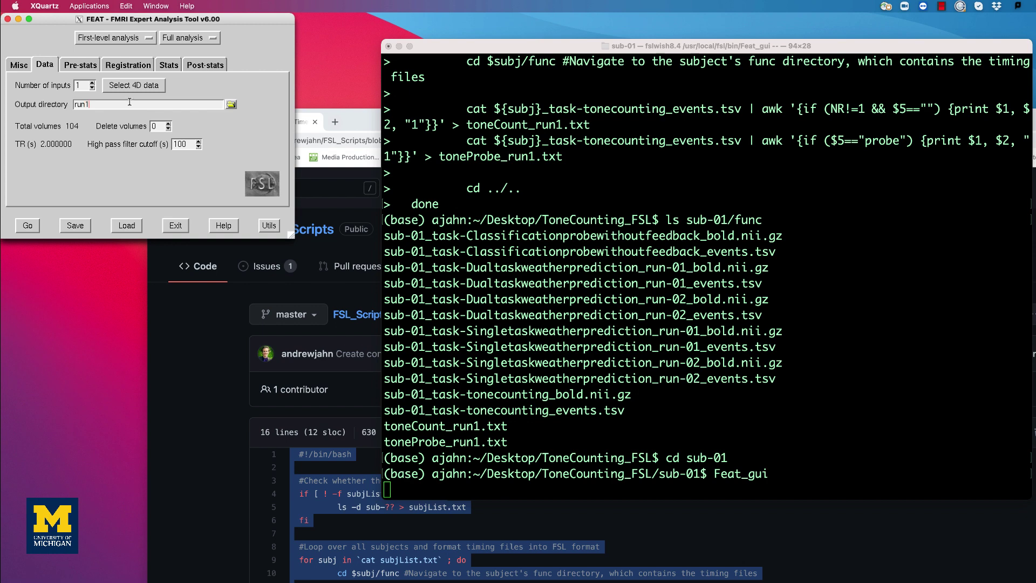
{"action": "left_click", "coordinate": [83, 66]}
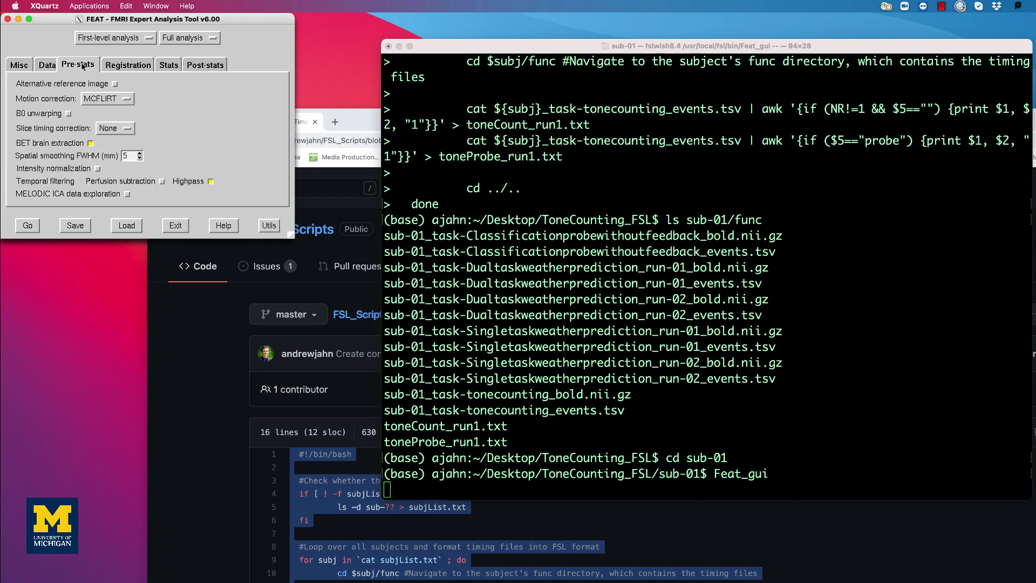
Enable main structural registration; use Full search and 12 DOF for structural and standard space
{"action": "left_click", "coordinate": [127, 66]}
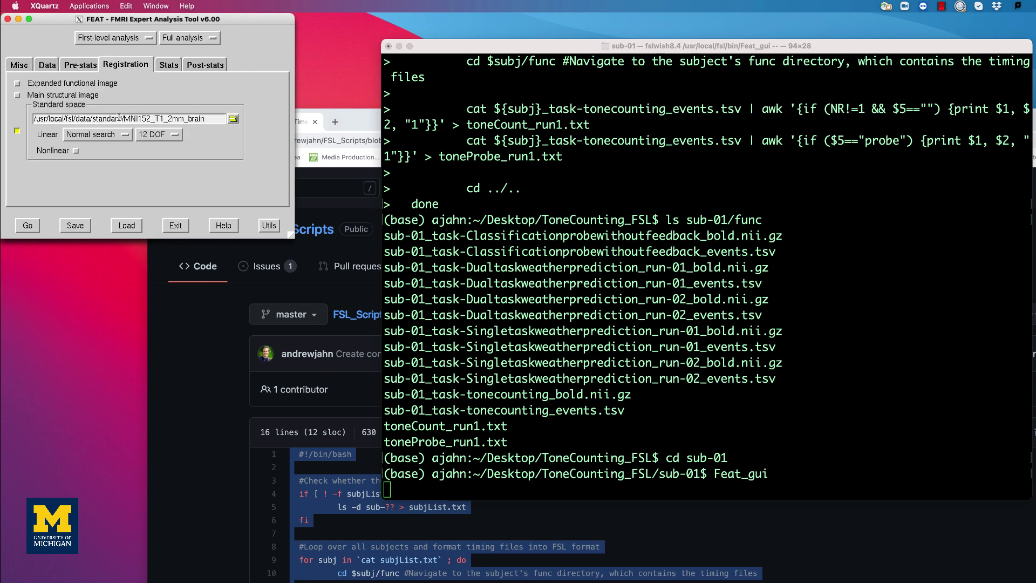
{"action": "left_click", "coordinate": [17, 95]}
{"action": "left_click", "coordinate": [99, 123]}
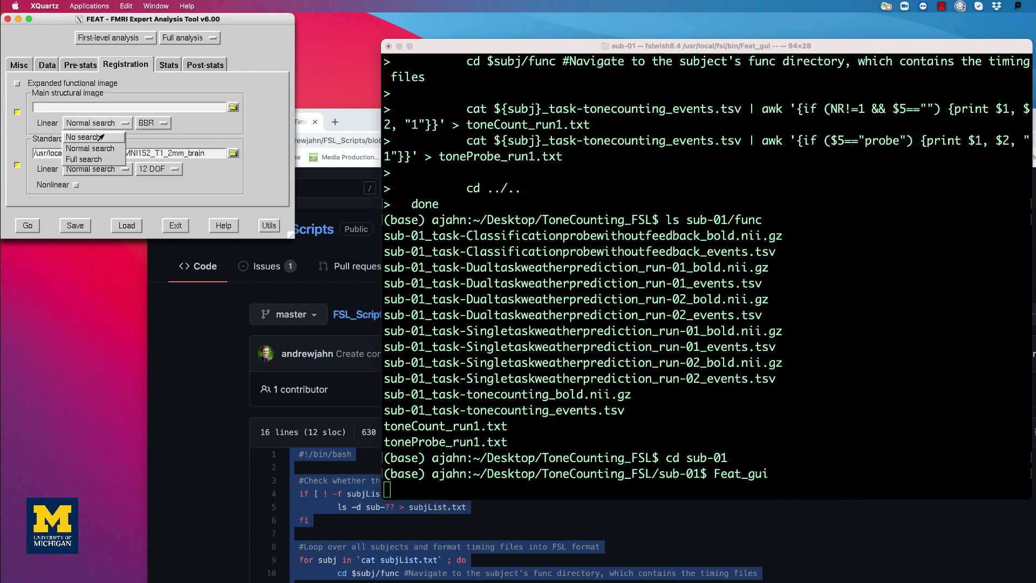
{"action": "left_click", "coordinate": [83, 159]}
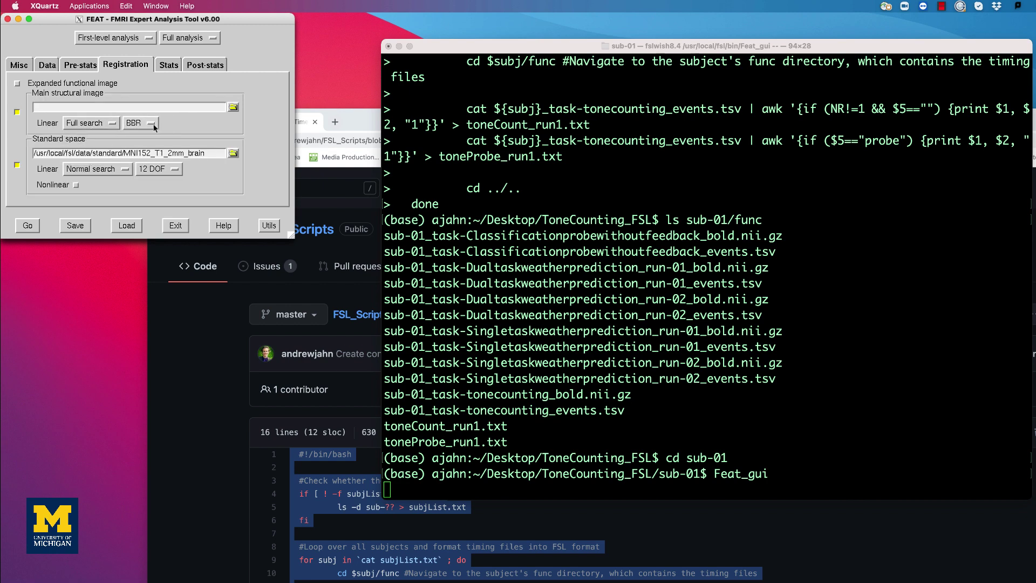
{"action": "left_click", "coordinate": [146, 123]}
{"action": "left_click", "coordinate": [140, 182]}
{"action": "left_click", "coordinate": [90, 169]}
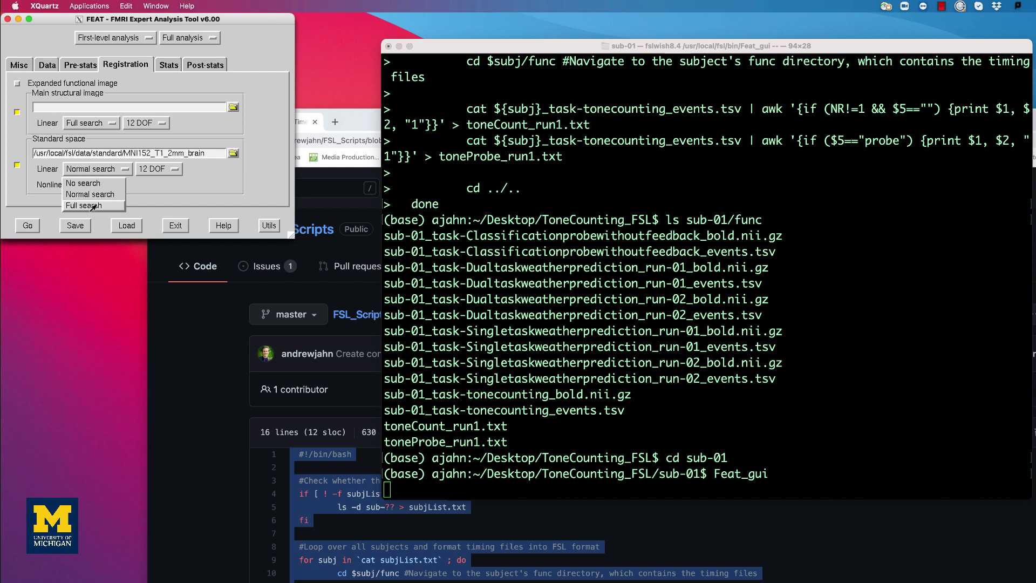
{"action": "left_click", "coordinate": [105, 203]}
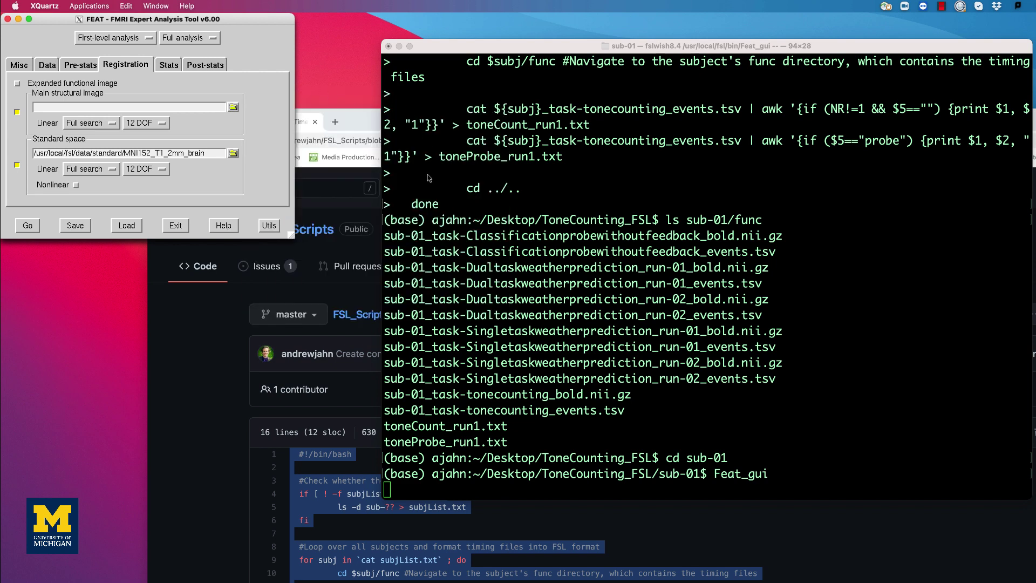
Move the FEAT GUI job to the background, then enter anat and list its files
{"action": "left_click", "coordinate": [527, 238]}
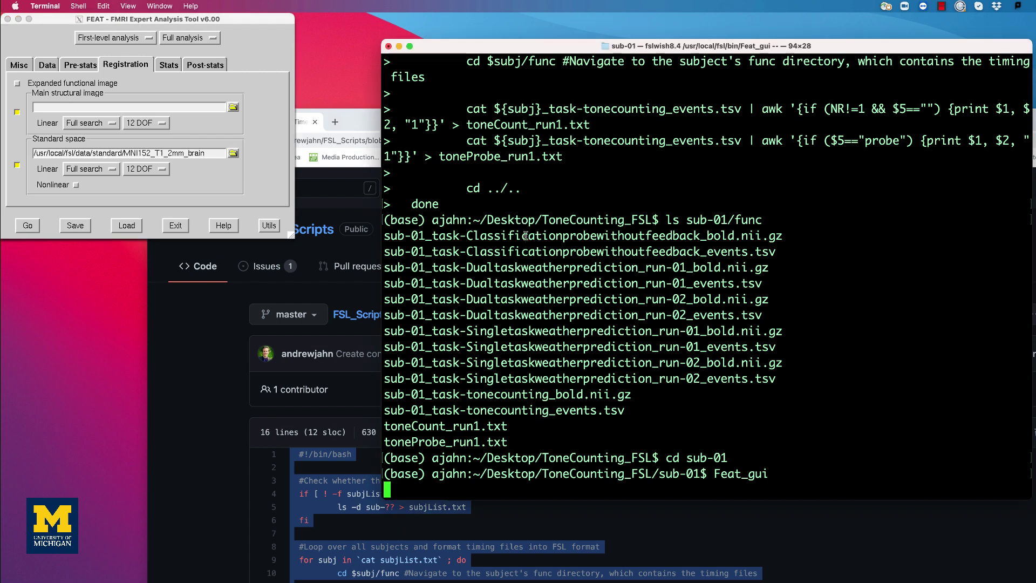
{"action": "key", "text": "ctrl+z"}
{"action": "type", "text": "bg"}
{"action": "key", "text": "Return"}
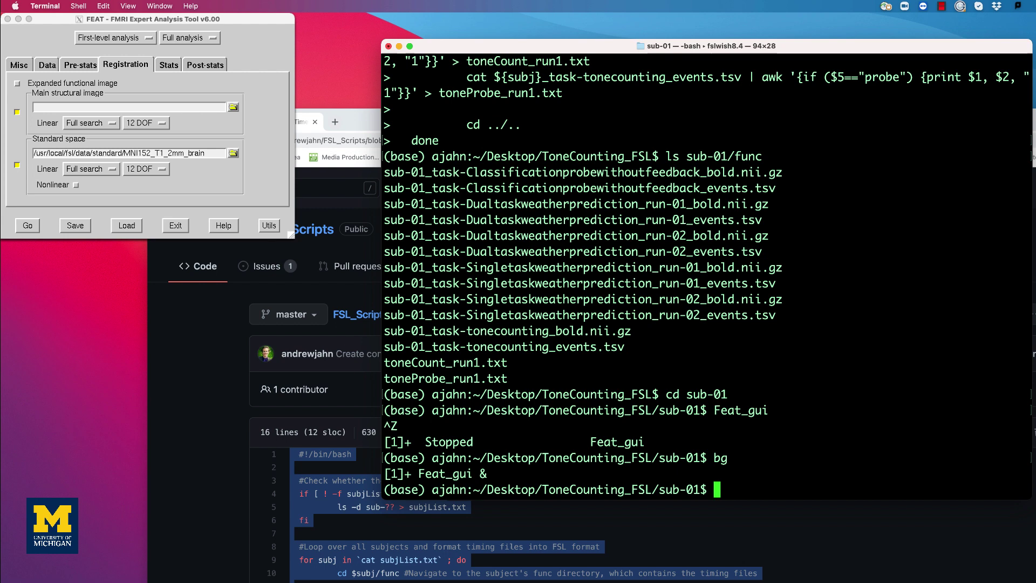
{"action": "type", "text": "cd "}
{"action": "type", "text": "anat"}
{"action": "key", "text": "Return"}
{"action": "type", "text": "ls"}
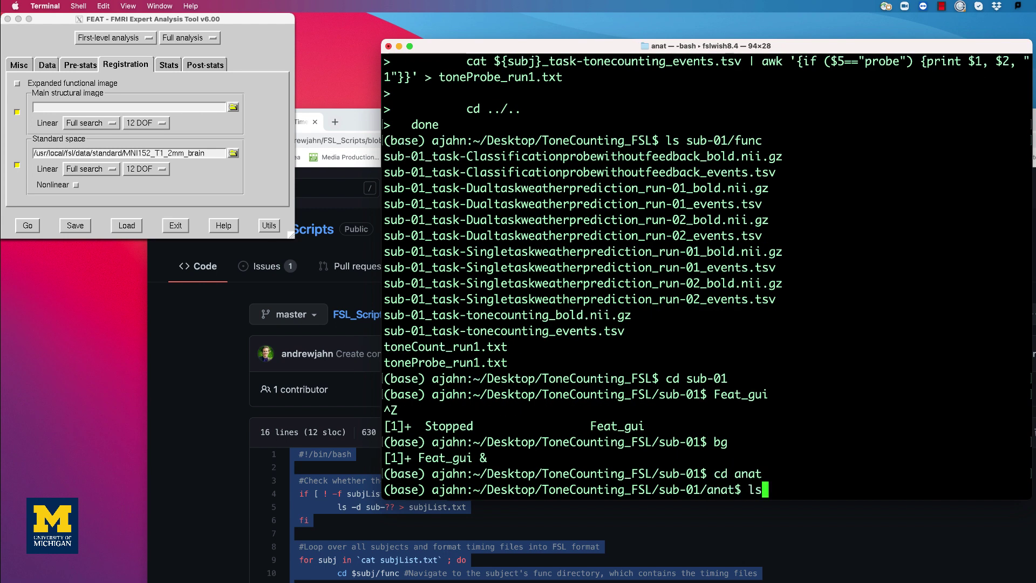
{"action": "key", "text": "Return"}
Skull-strip sub-01_T1w.nii.gz into sub-01_T1w_brain.nii.gz with bet2
{"action": "type", "text": "be"}
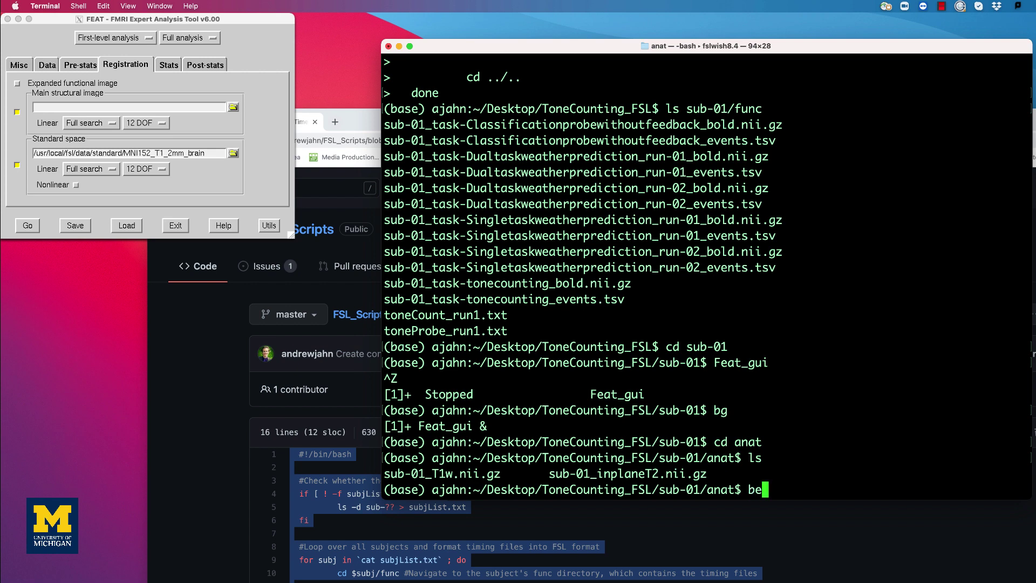
{"action": "type", "text": "t"}
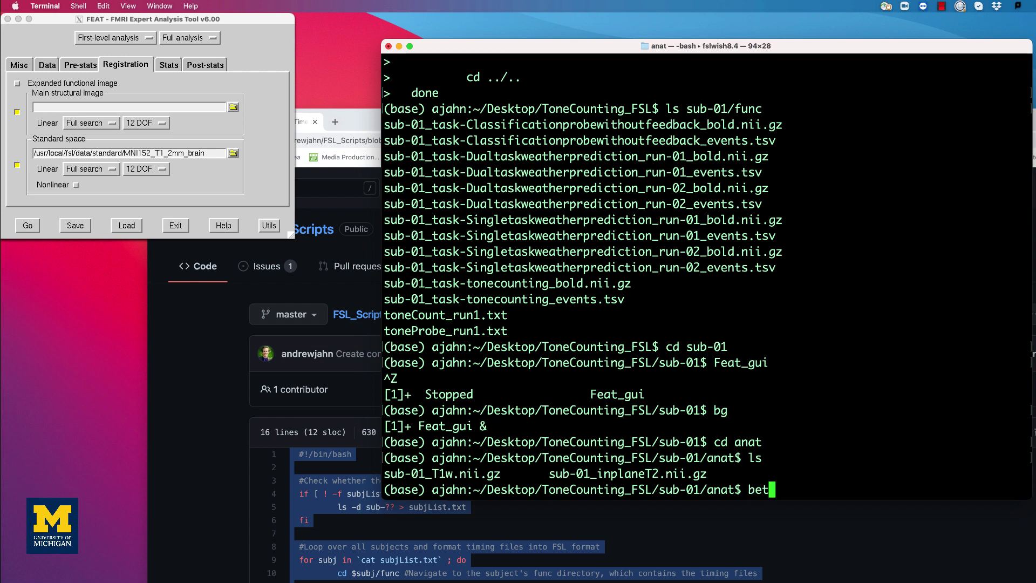
{"action": "type", "text": "2"}
{"action": "type", "text": " su"}
{"action": "type", "text": "b"}
{"action": "key", "text": "Tab"}
{"action": "type", "text": "T"}
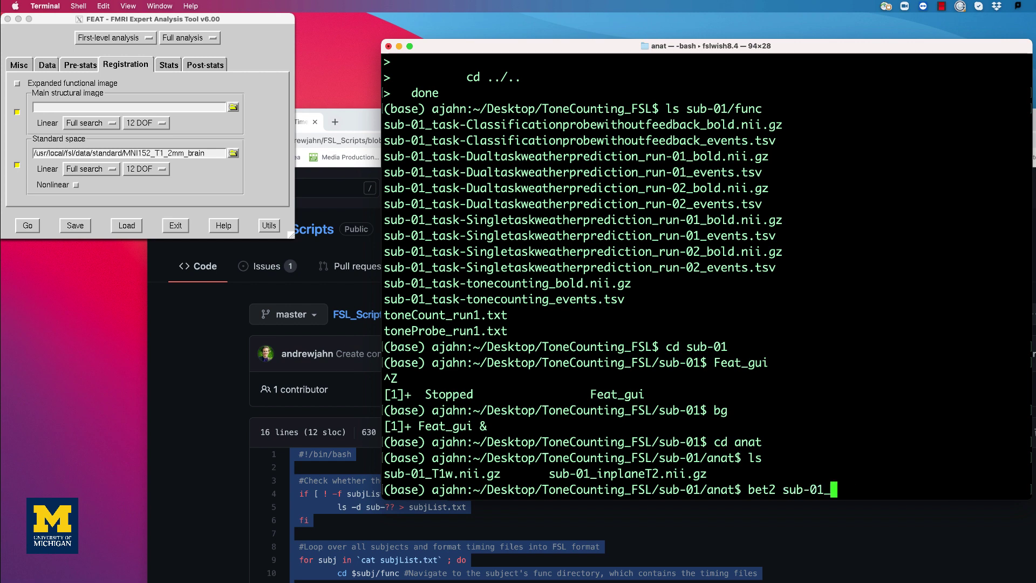
{"action": "key", "text": "Tab"}
{"action": "type", "text": "sub"}
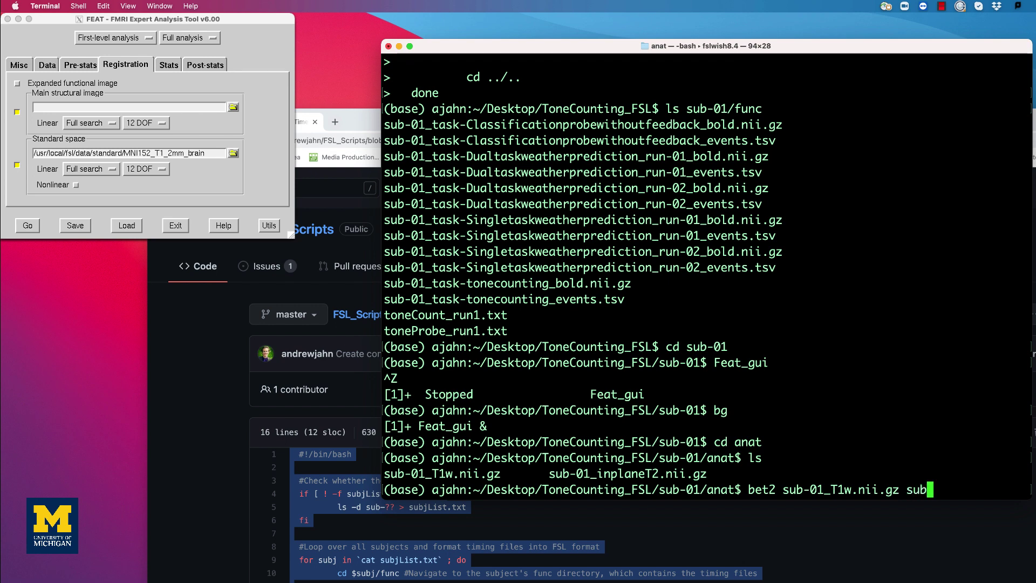
{"action": "key", "text": "Tab"}
{"action": "type", "text": "T"}
{"action": "type", "text": "1w_brain.nii"}
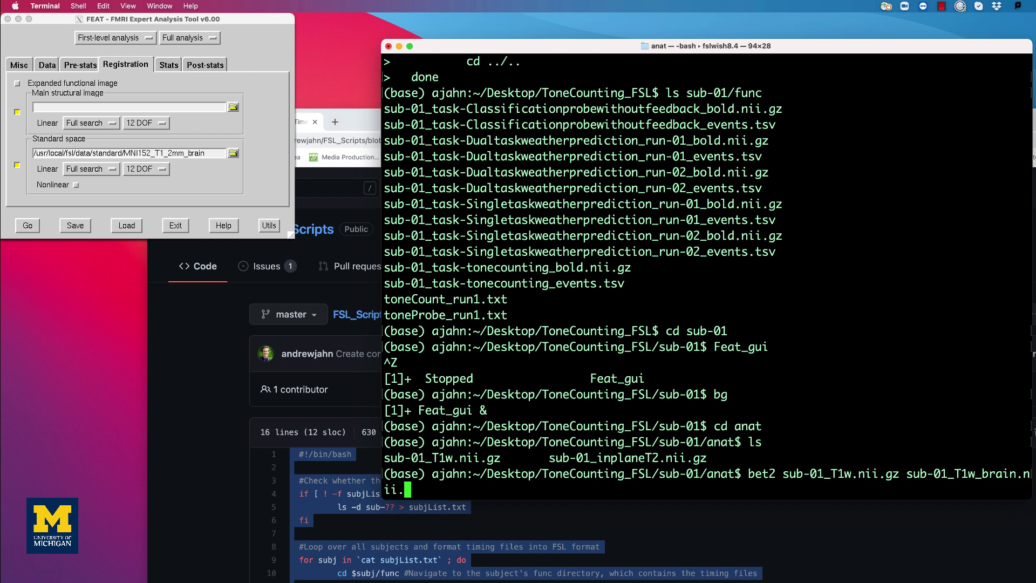
{"action": "type", "text": ".gz"}
{"action": "key", "text": "Return"}
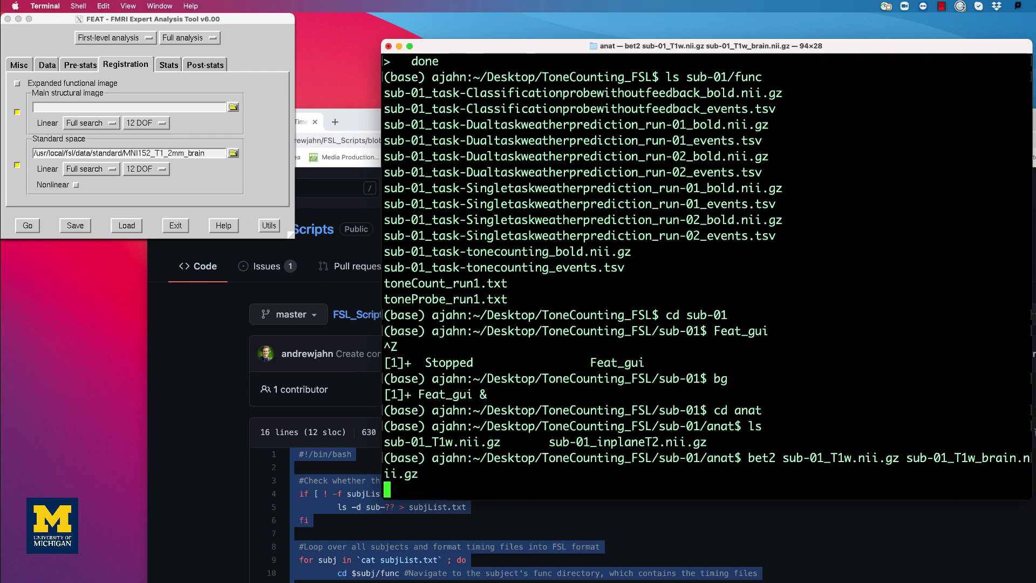
{"action": "type", "text": "fs"}
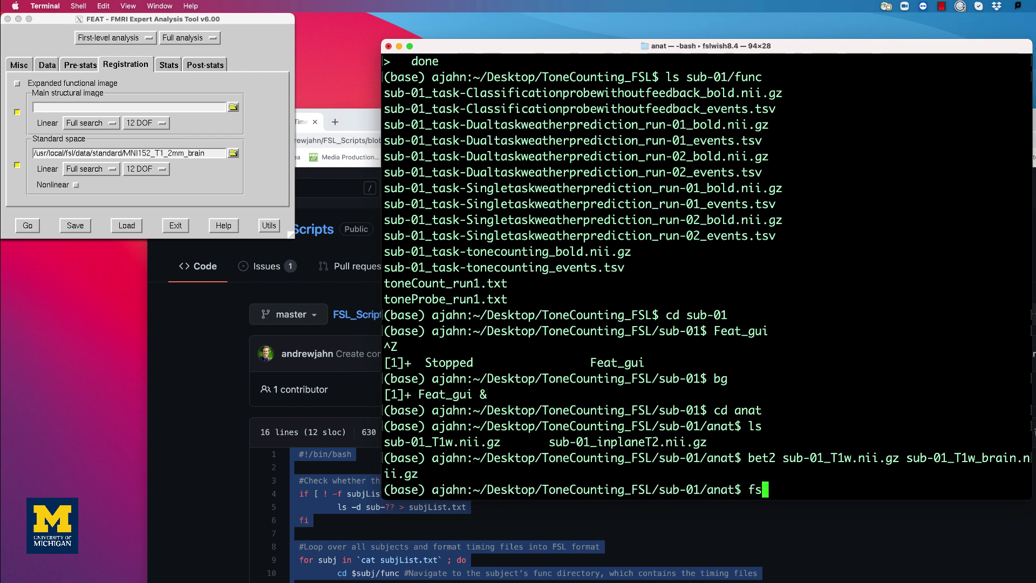
{"action": "type", "text": "leyes"}
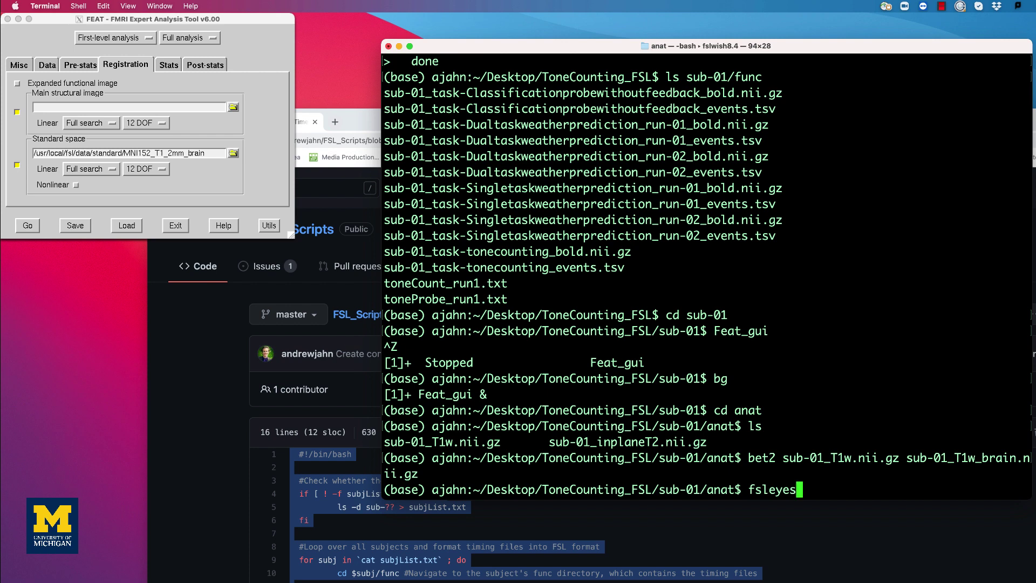
Start FSLeyes and load sub-01_T1w.nii.gz and sub-01_T1w_brain.nii.gz
{"action": "key", "text": "Return"}
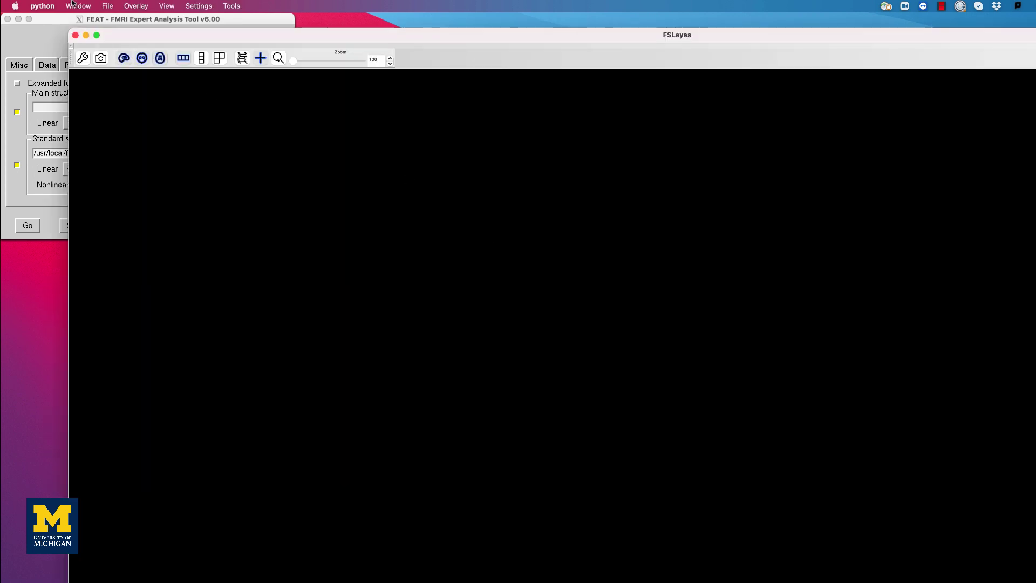
{"action": "left_click", "coordinate": [103, 6]}
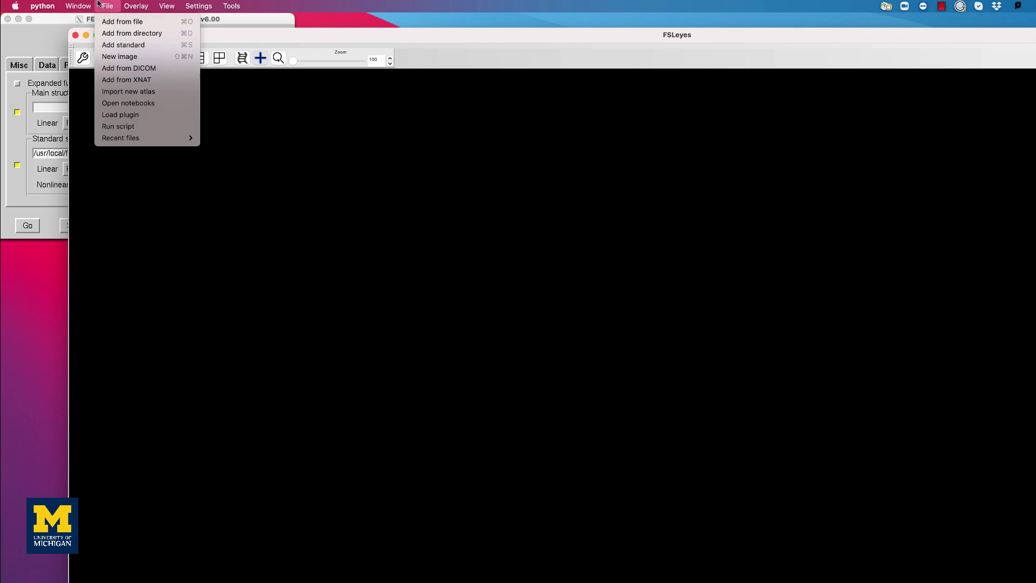
{"action": "left_click", "coordinate": [119, 21]}
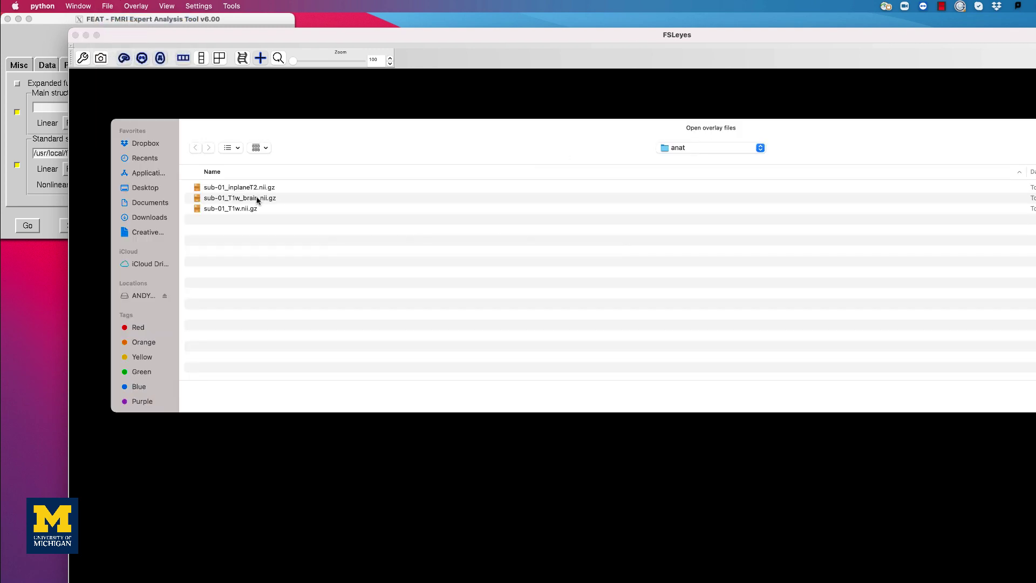
{"action": "left_click", "coordinate": [257, 198]}
{"action": "key", "text": "Return"}
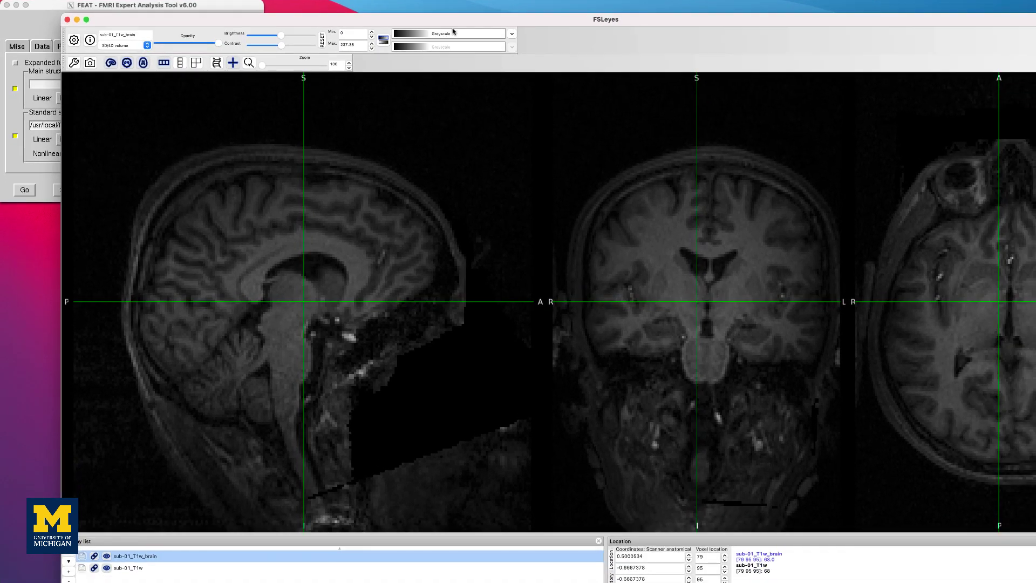
Colour the brain image Blue-Light blue, inspect a few slices, and close FSLeyes
{"action": "left_click", "coordinate": [453, 34]}
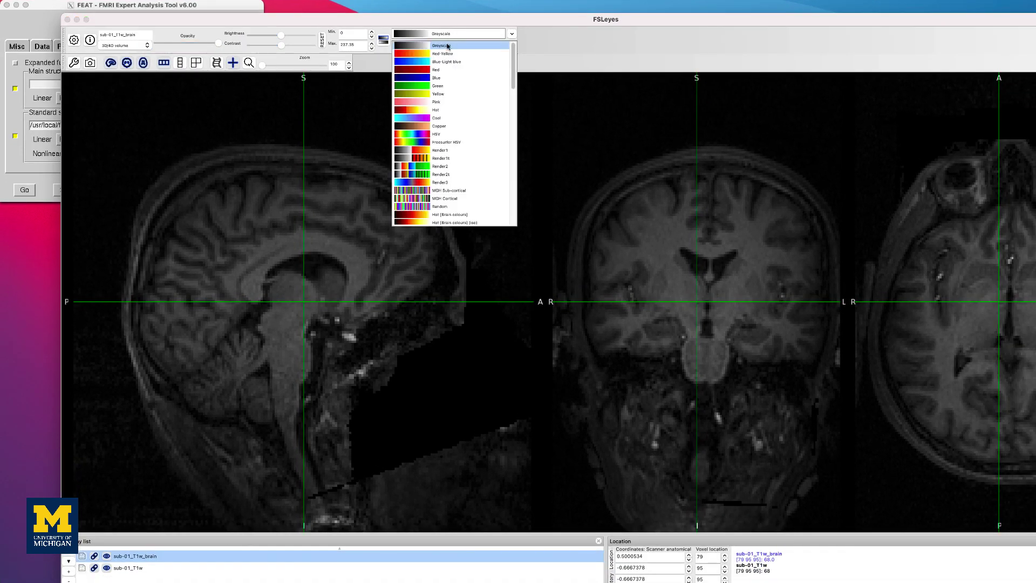
{"action": "left_click", "coordinate": [444, 63]}
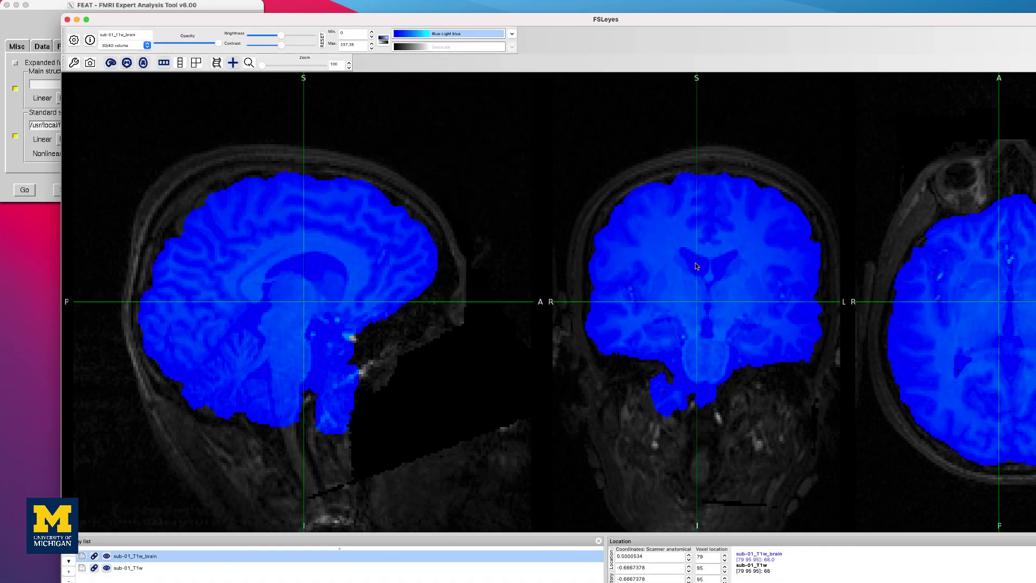
{"action": "left_click_drag", "start_coordinate": [696, 266], "coordinate": [728, 220]}
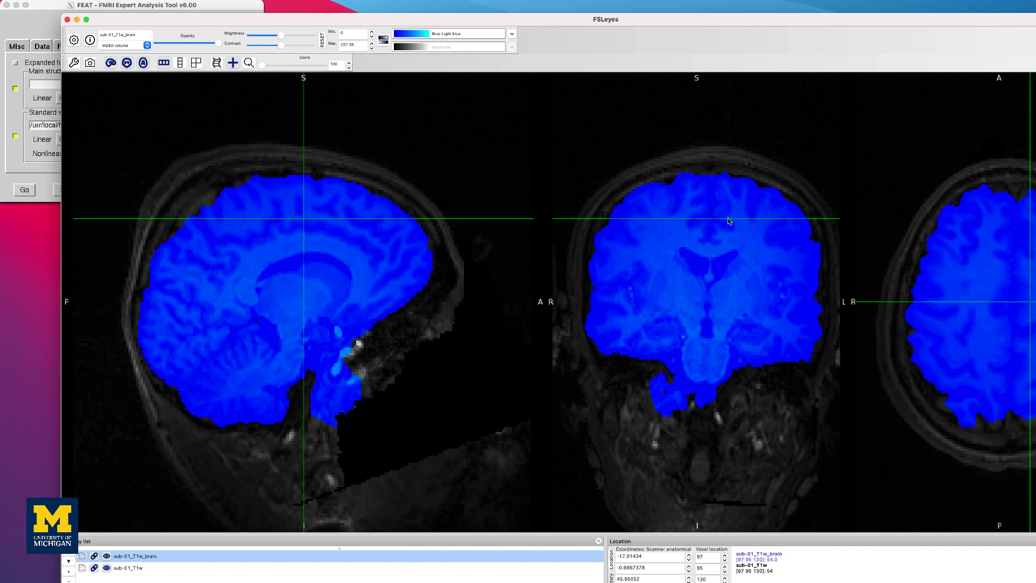
{"action": "left_click_drag", "start_coordinate": [354, 284], "coordinate": [387, 286]}
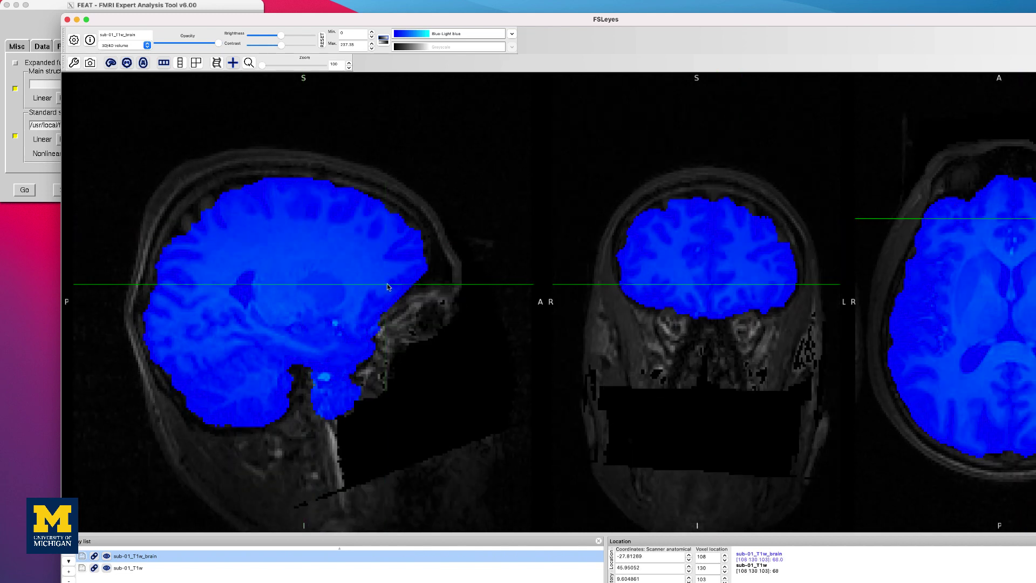
{"action": "left_click", "coordinate": [67, 19]}
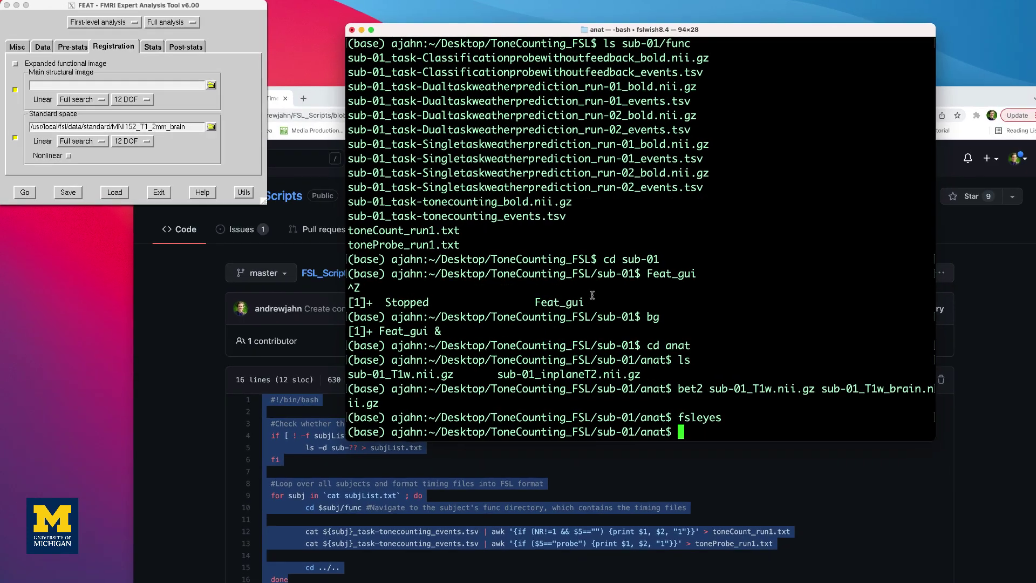
Set a sub-01 anat image as main structural, then open the Stats full model setup
{"action": "type", "text": "cd .."}
{"action": "key", "text": "Return"}
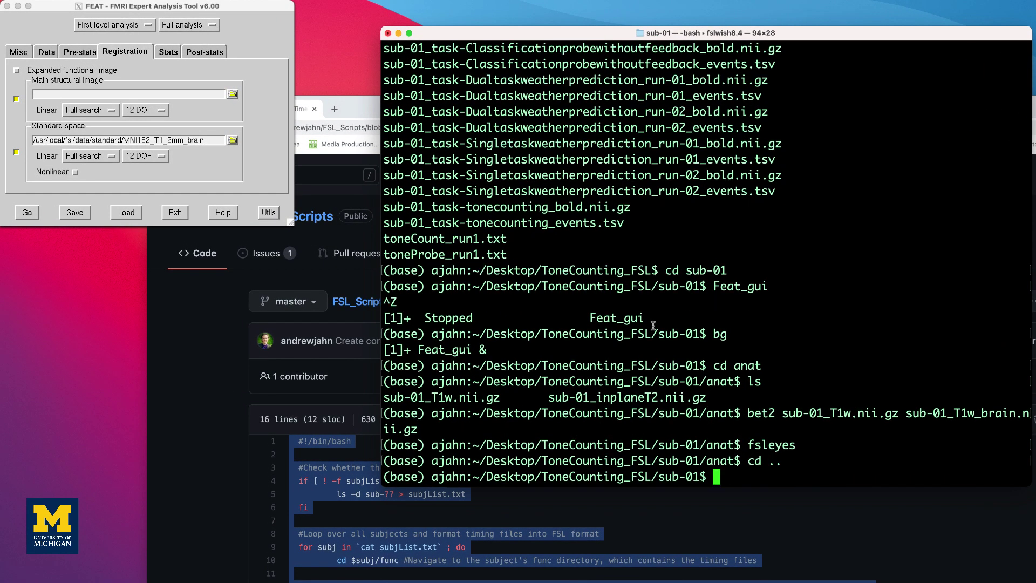
{"action": "left_click", "coordinate": [234, 96]}
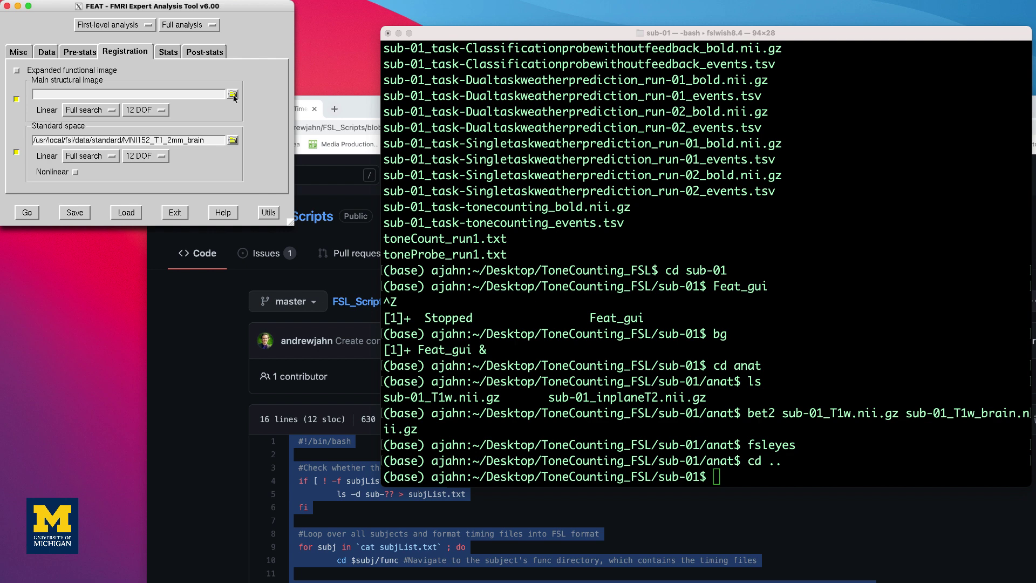
{"action": "left_click", "coordinate": [232, 95]}
{"action": "double_click", "coordinate": [27, 60]}
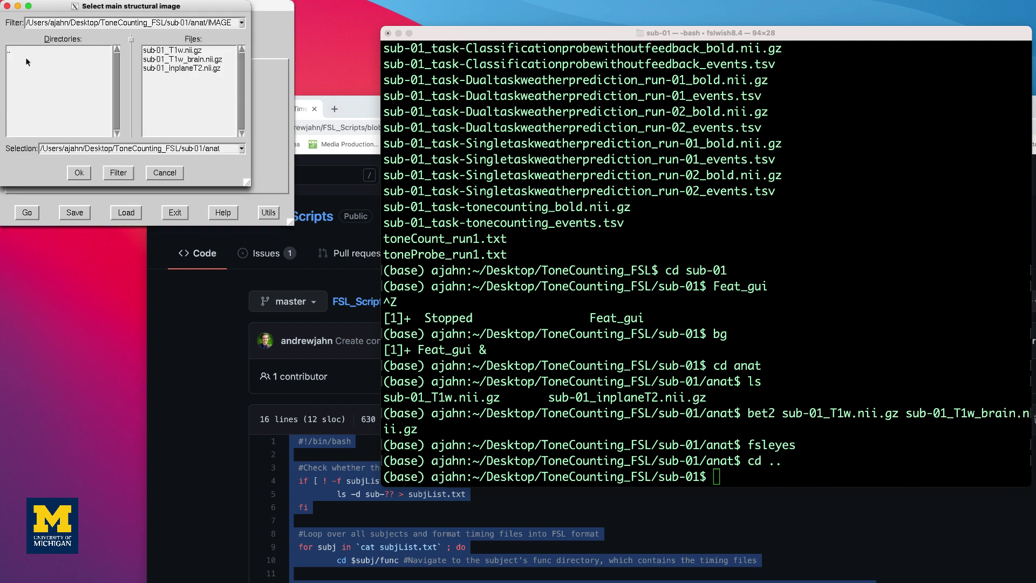
{"action": "double_click", "coordinate": [193, 60]}
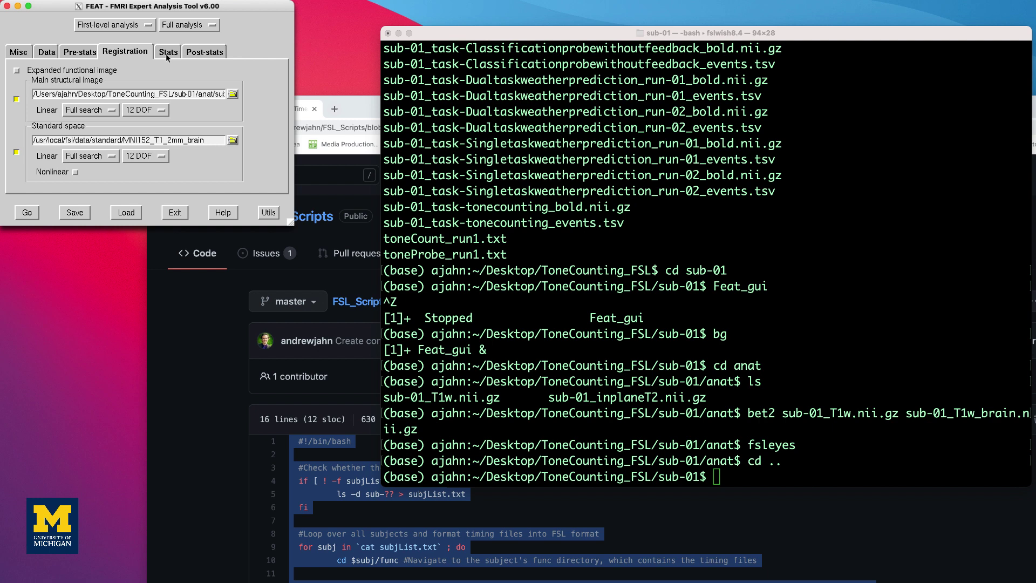
{"action": "left_click", "coordinate": [166, 53]}
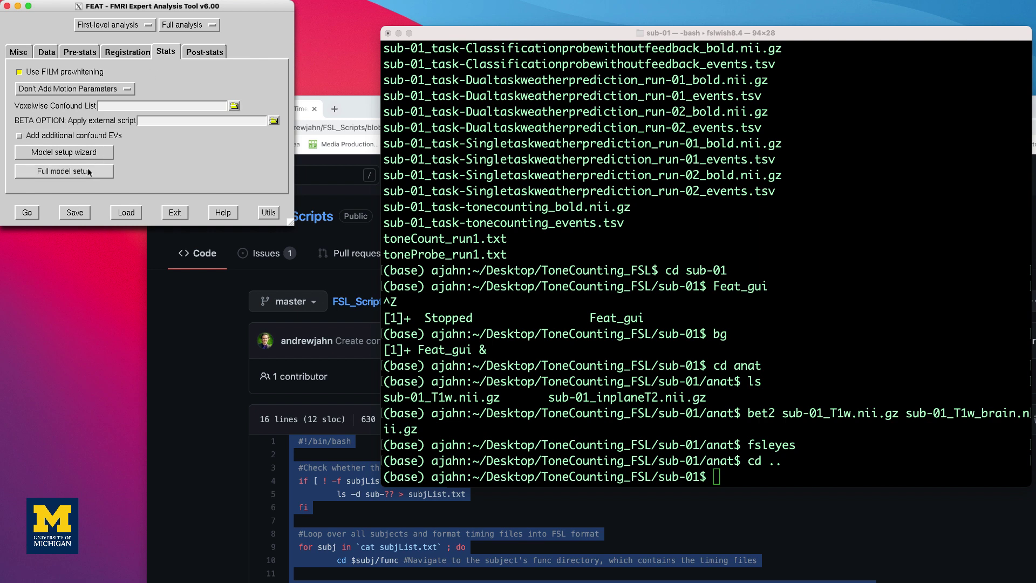
{"action": "left_click", "coordinate": [64, 171]}
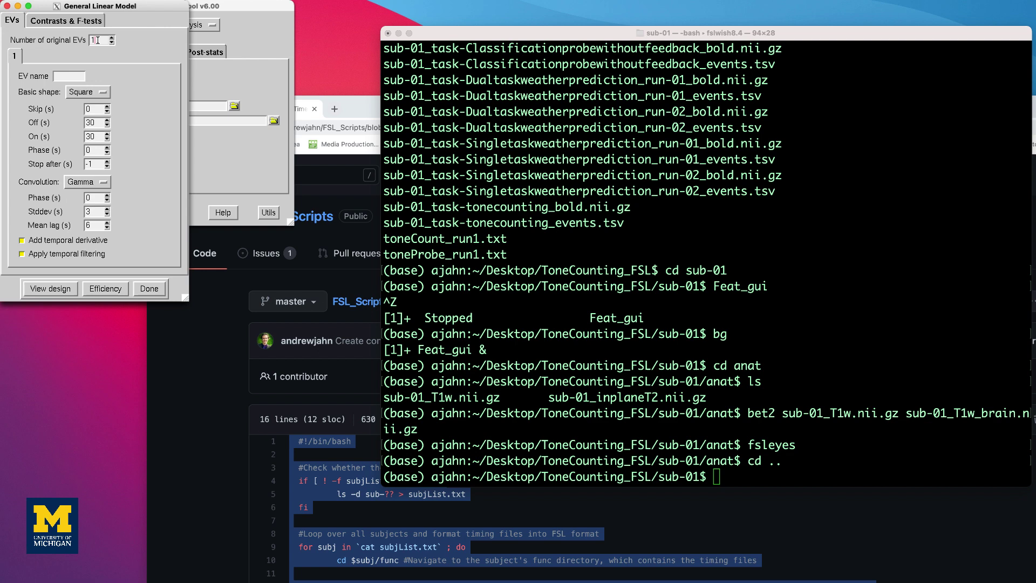
Set the number of original EVs to 2 and name EV1 'ToneCounting'
{"action": "key", "text": "BackSpace"}
{"action": "type", "text": "2"}
{"action": "key", "text": "Return"}
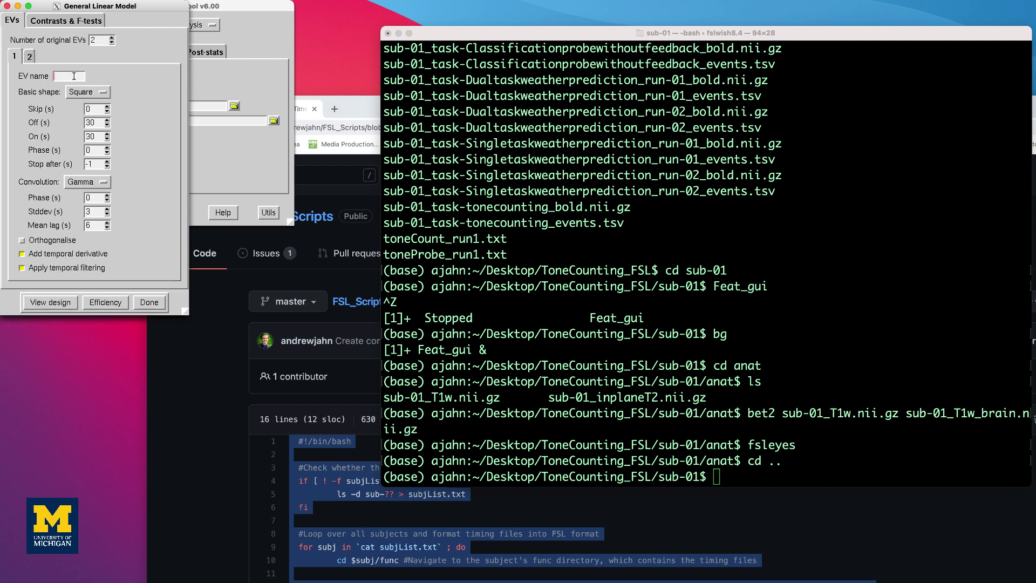
{"action": "type", "text": "ToneCounting"}
Give EV1 Custom 3-column timing from func/toneCount_run1.txt
{"action": "left_click", "coordinate": [97, 92]}
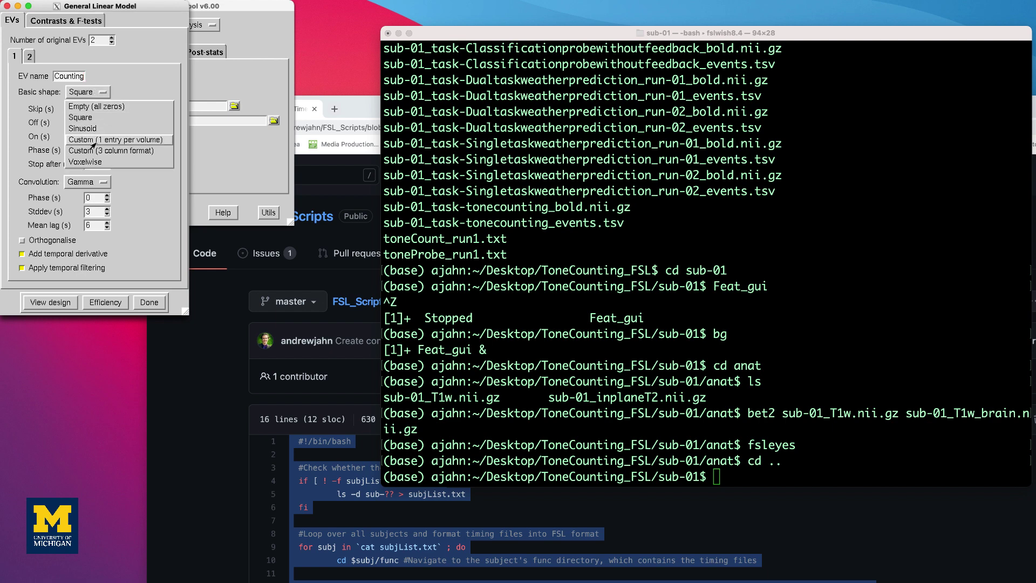
{"action": "left_click", "coordinate": [100, 151]}
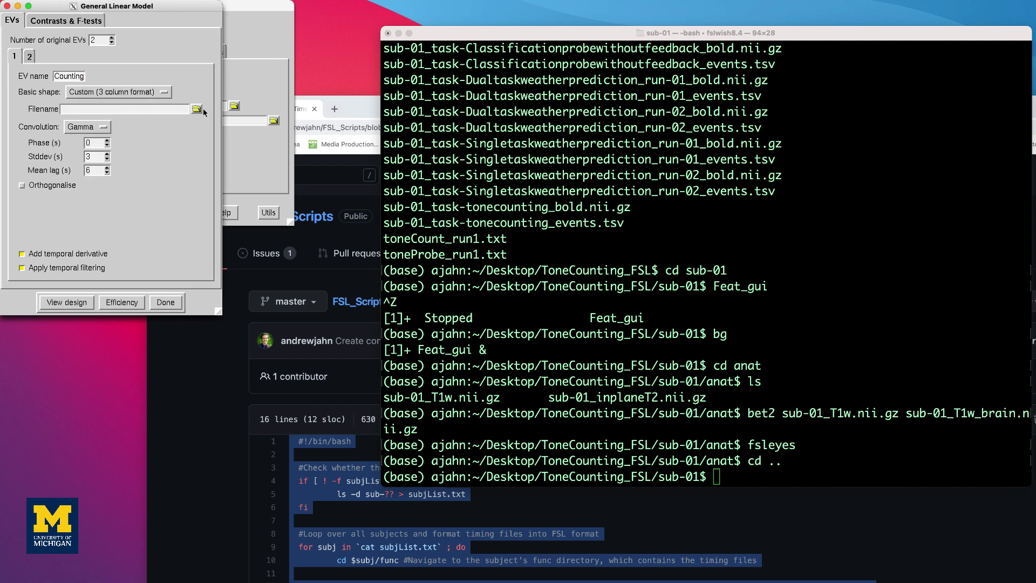
{"action": "left_click", "coordinate": [198, 109]}
{"action": "double_click", "coordinate": [34, 61]}
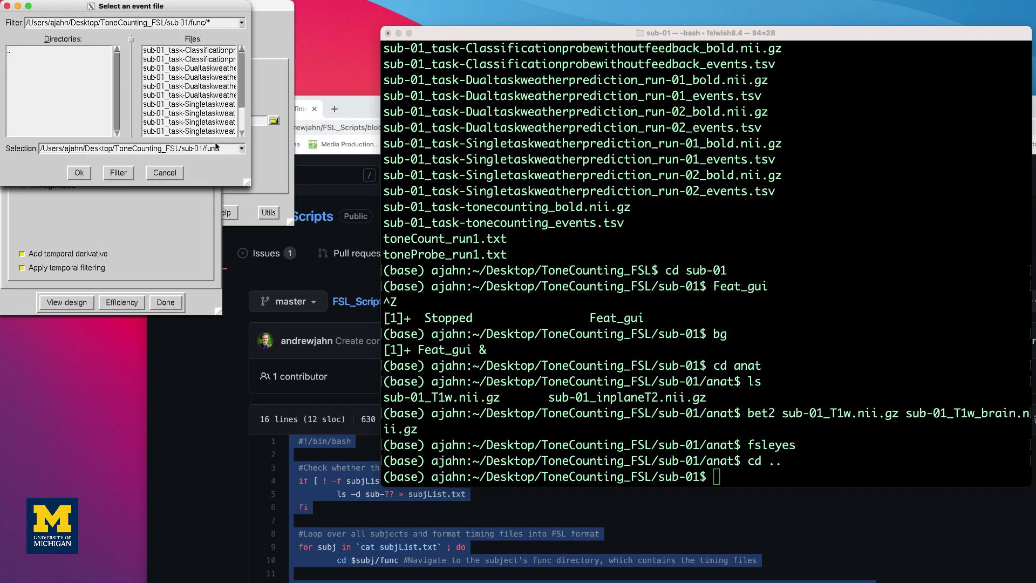
{"action": "left_click_drag", "start_coordinate": [247, 184], "coordinate": [373, 248]}
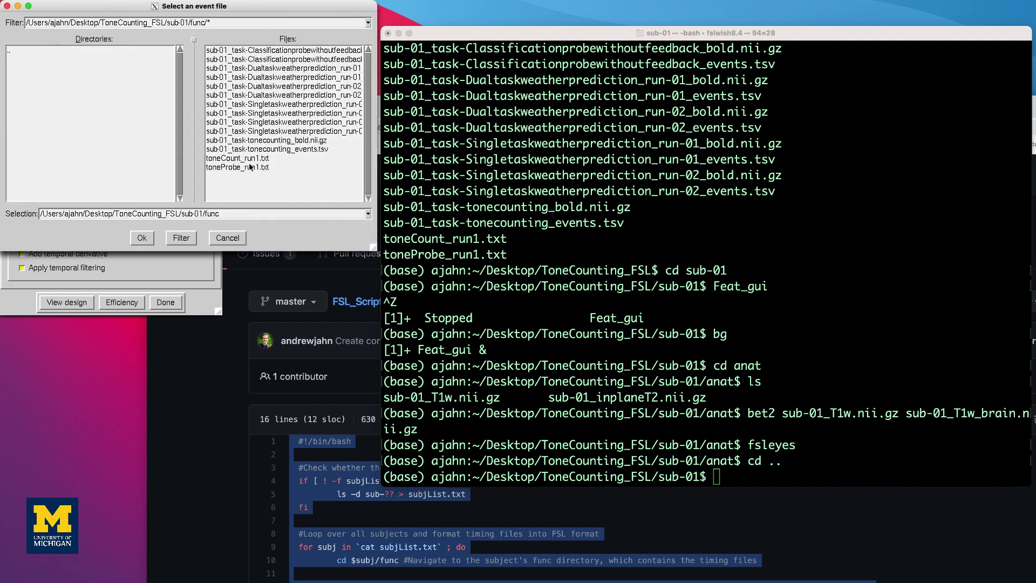
{"action": "double_click", "coordinate": [240, 158]}
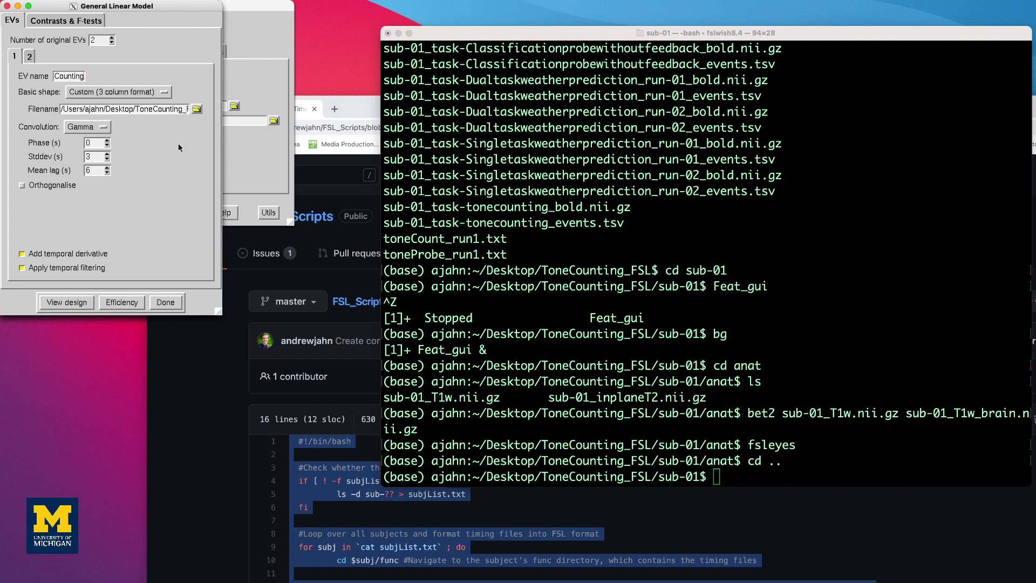
Convolve EV1 with 10 FIR basis functions over a 20 s window
{"action": "left_click", "coordinate": [90, 128]}
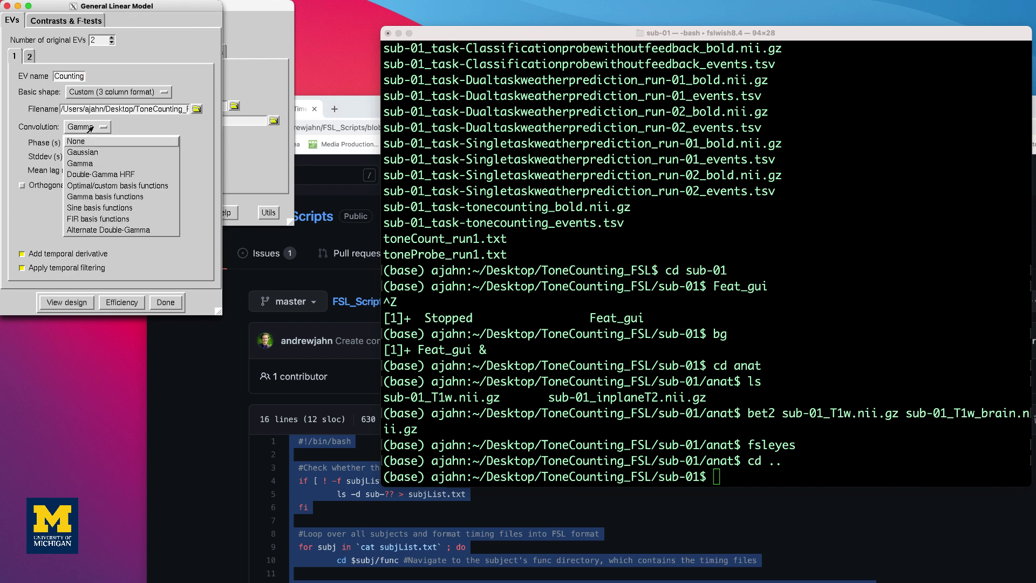
{"action": "left_click", "coordinate": [98, 218]}
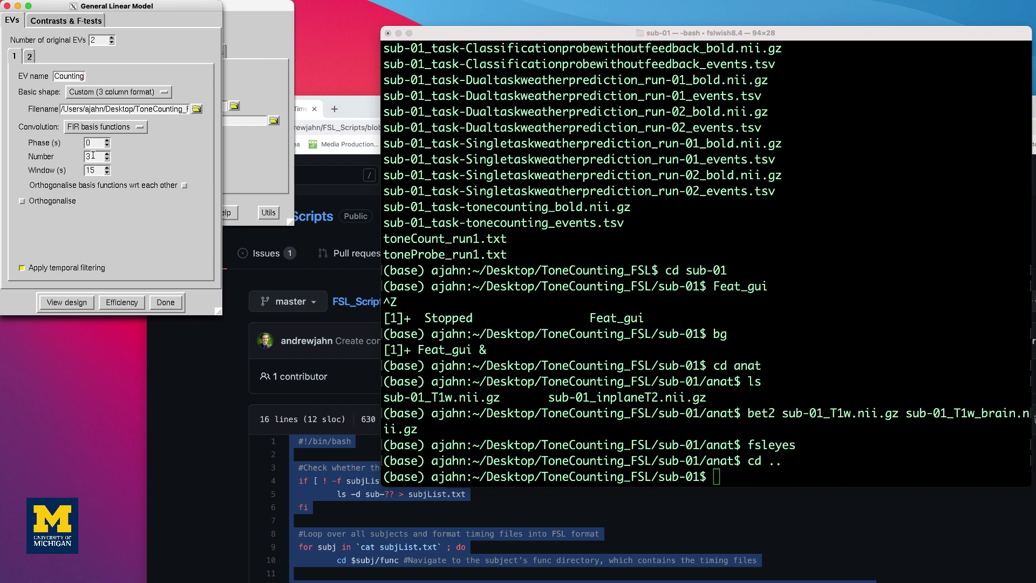
{"action": "key", "text": "BackSpace"}
{"action": "key", "text": "BackSpace"}
{"action": "type", "text": "20"}
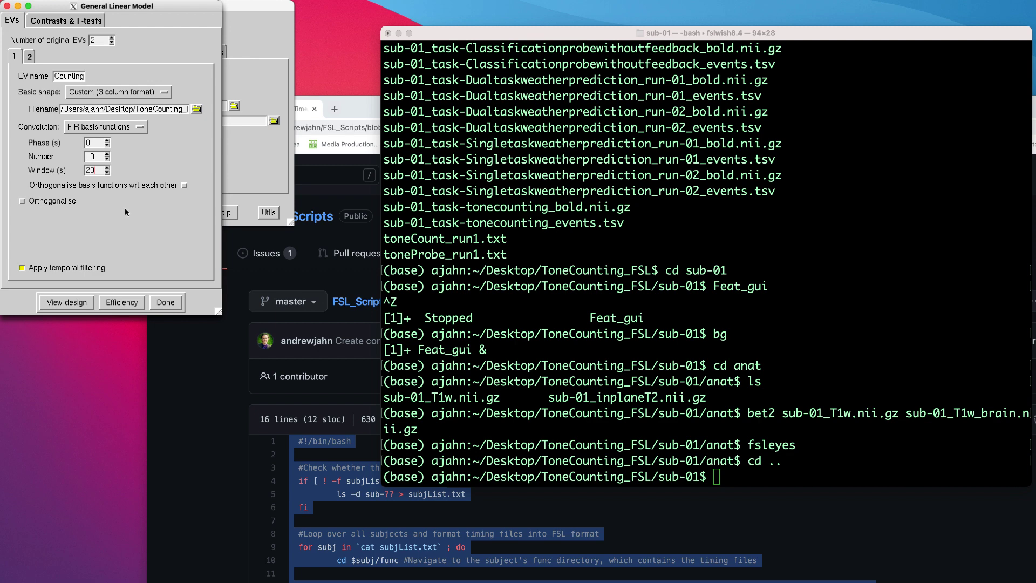
Name EV2 'Probe' and give it Custom 3-column timing from the func probe file
{"action": "left_click", "coordinate": [28, 56]}
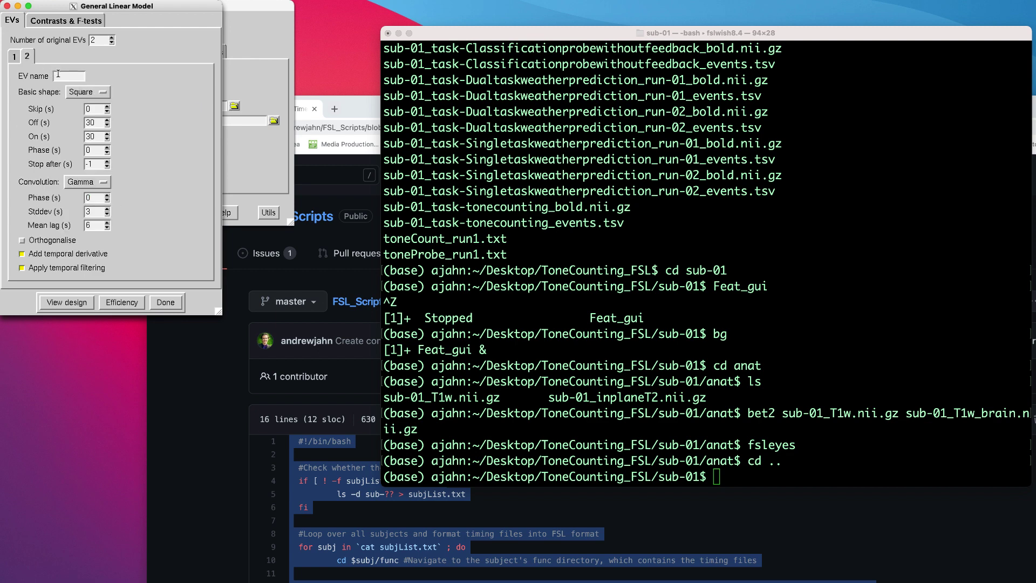
{"action": "type", "text": "Probe"}
{"action": "left_click", "coordinate": [87, 91]}
{"action": "left_click", "coordinate": [122, 147]}
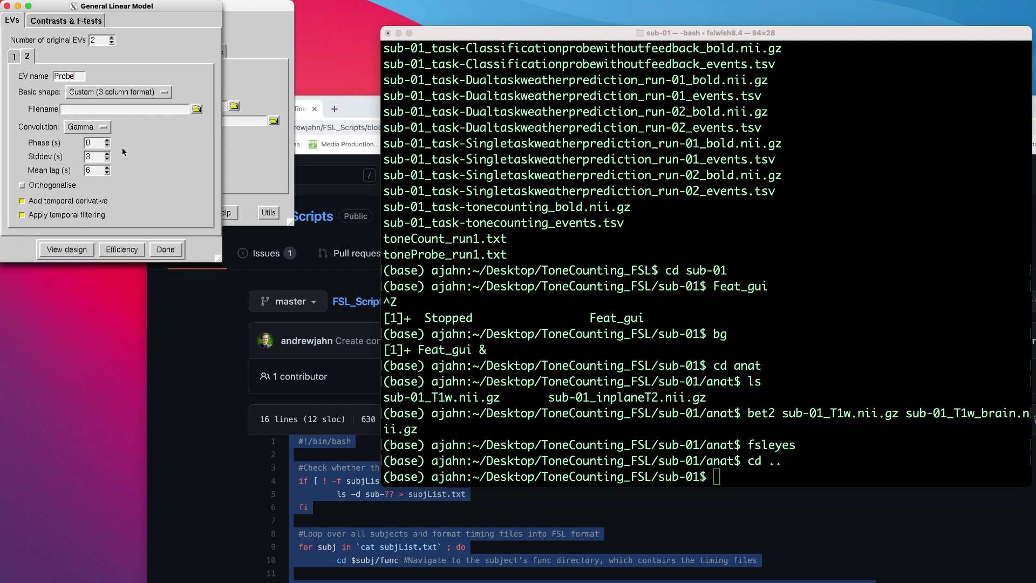
{"action": "left_click", "coordinate": [196, 109]}
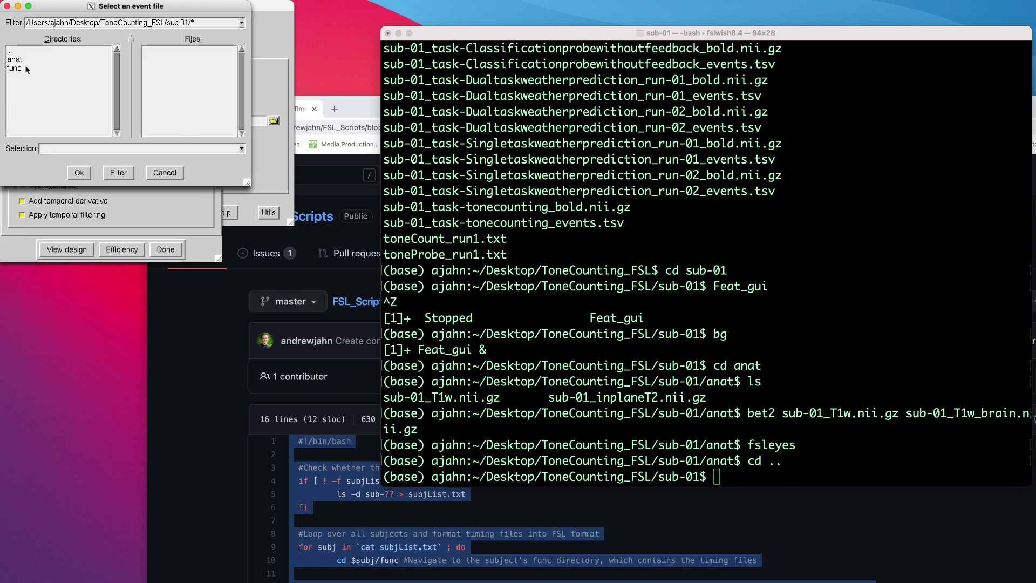
{"action": "double_click", "coordinate": [26, 69]}
{"action": "left_click_drag", "start_coordinate": [249, 185], "coordinate": [369, 240]}
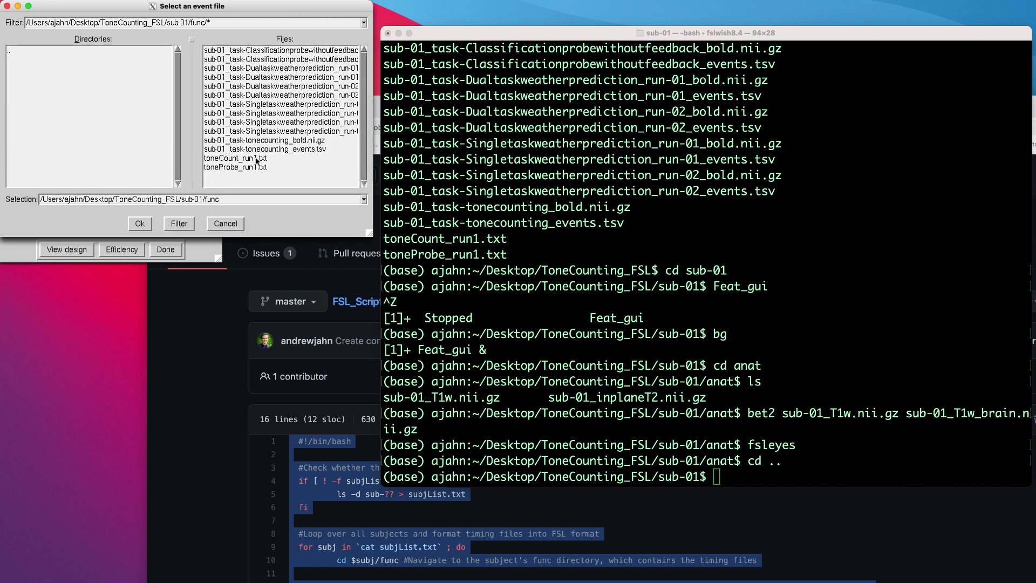
{"action": "double_click", "coordinate": [241, 171]}
Convolve Probe with 10 FIR basis functions over a 20 s window
{"action": "left_click", "coordinate": [102, 127]}
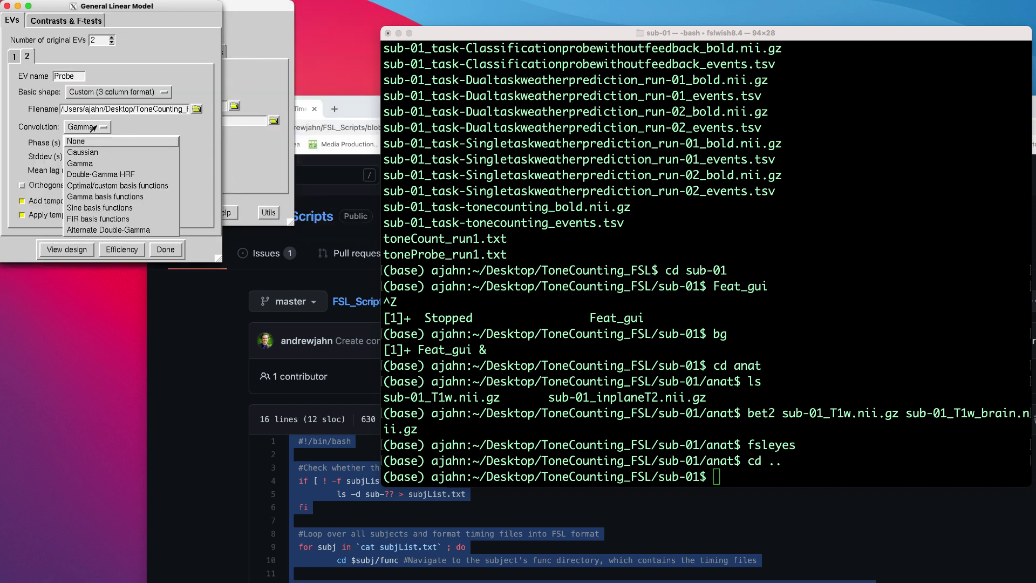
{"action": "left_click", "coordinate": [109, 200]}
{"action": "double_click", "coordinate": [97, 157]}
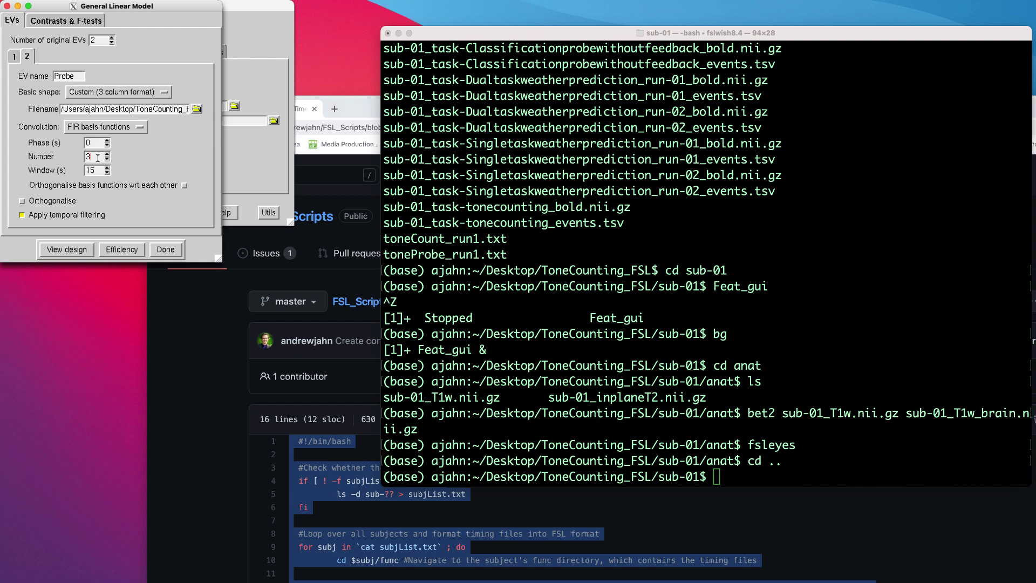
{"action": "type", "text": "10"}
{"action": "key", "text": "BackSpace"}
{"action": "key", "text": "BackSpace"}
{"action": "type", "text": "20"}
Set the number of F-tests to 0 in the Contrasts & F-tests settings
{"action": "left_click", "coordinate": [62, 22]}
{"action": "key", "text": "BackSpace"}
{"action": "type", "text": "0"}
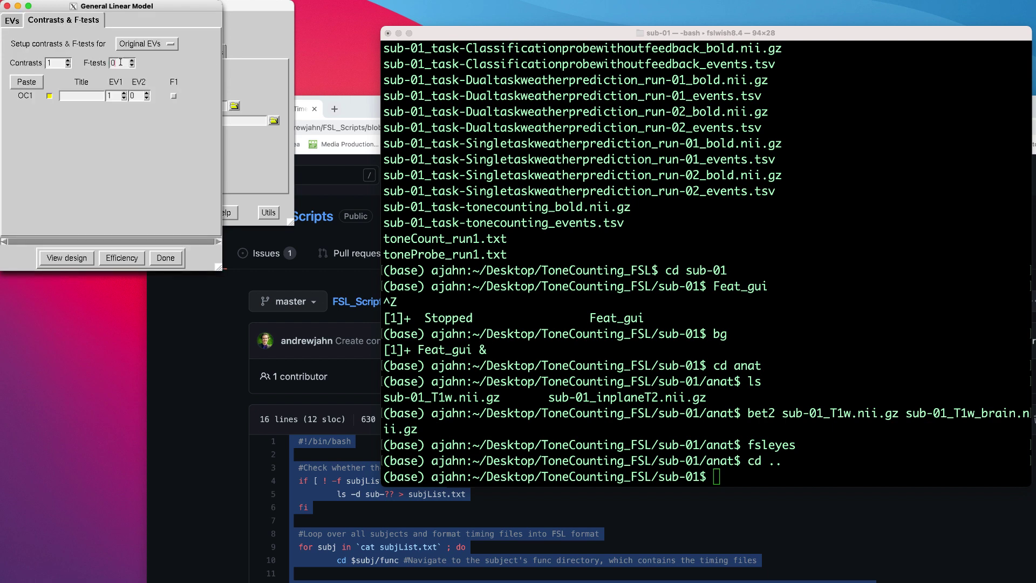
{"action": "key", "text": "Return"}
Switch contrast setup to Real EVs with one F-test, and clear the contrast count
{"action": "left_click", "coordinate": [161, 46]}
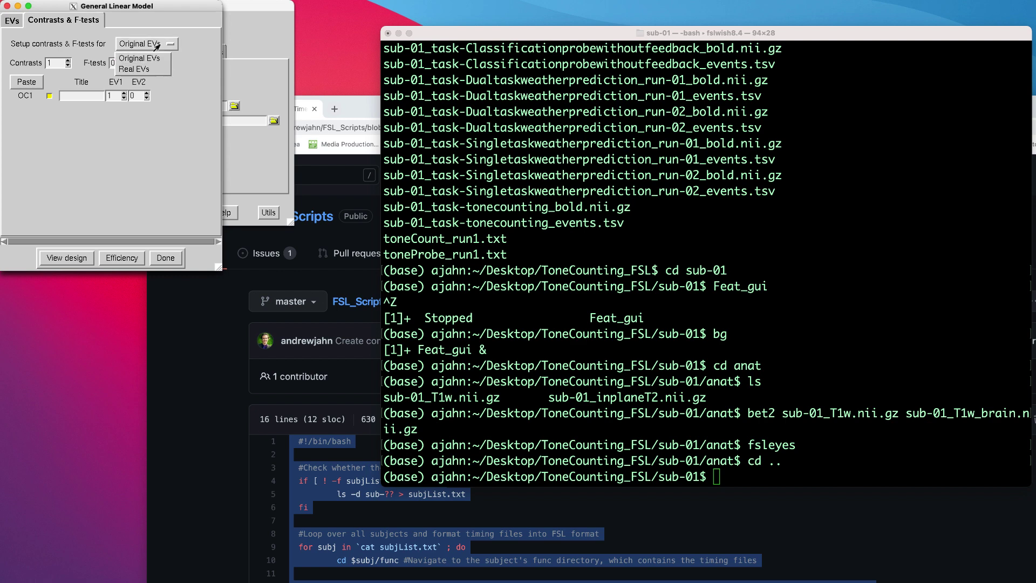
{"action": "left_click", "coordinate": [150, 69]}
{"action": "key", "text": "BackSpace"}
{"action": "type", "text": "1"}
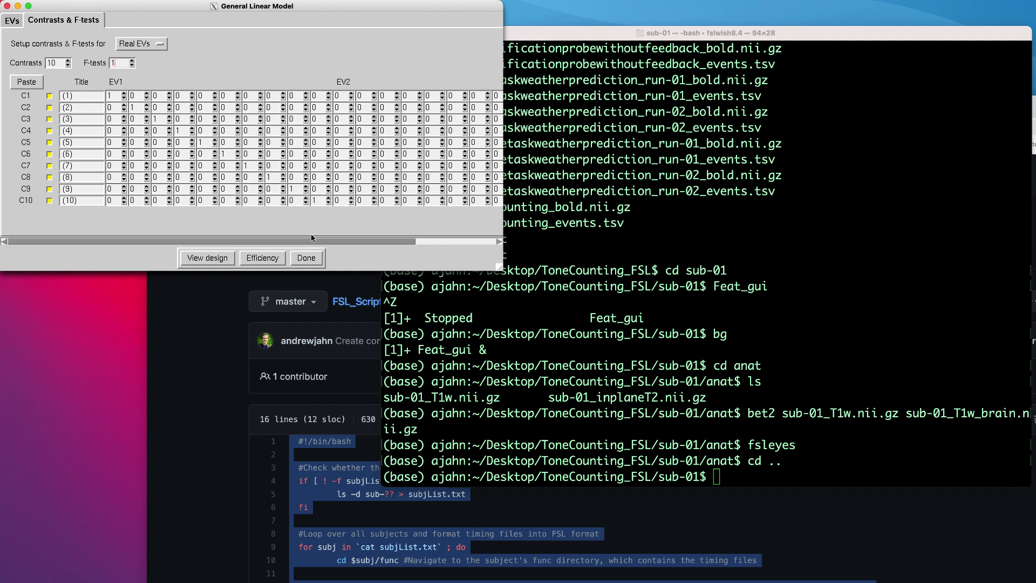
{"action": "left_click", "coordinate": [59, 62]}
{"action": "key", "text": "BackSpace"}
Set 12 contrasts, titling C11 'ToneCounting_Ts3_4' and C12 'oneCounting_TR10--1'
{"action": "type", "text": "2"}
{"action": "key", "text": "Return"}
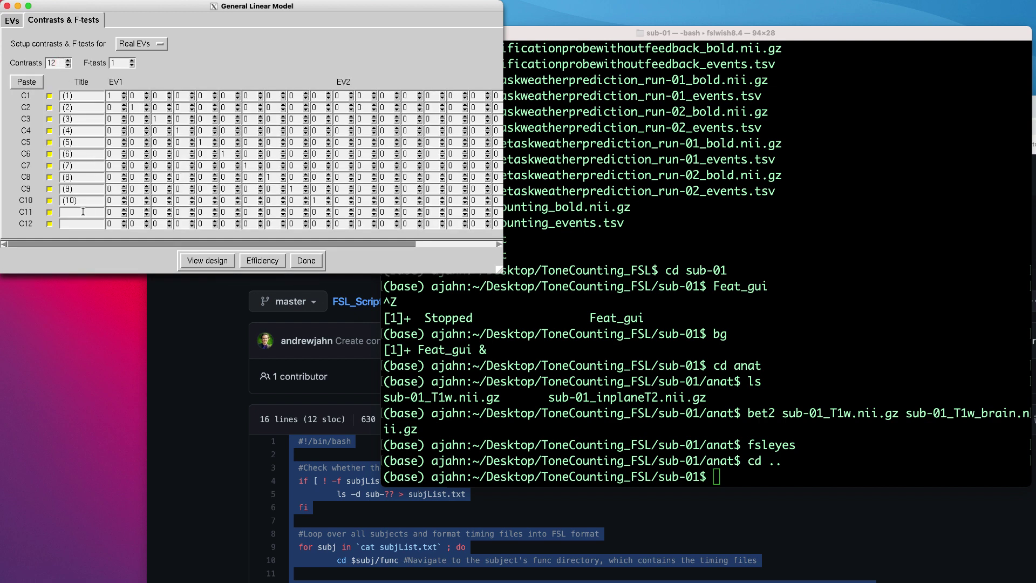
{"action": "type", "text": "ToneCounting"}
{"action": "type", "text": "_T"}
{"action": "type", "text": "s3"}
{"action": "type", "text": "_"}
{"action": "type", "text": "4"}
{"action": "left_click", "coordinate": [80, 225]}
{"action": "type", "text": "oneC"}
{"action": "type", "text": "ounting_TR10-"}
{"action": "type", "text": "-1"}
Enter C11 weights -1, 0, 0.5, 0.5 and set C12's first and later weights
{"action": "key", "text": "Left"}
{"action": "key", "text": "Left"}
{"action": "key", "text": "BackSpace"}
{"action": "left_click", "coordinate": [162, 210]}
{"action": "left_click", "coordinate": [187, 209]}
{"action": "type", "text": ".5"}
{"action": "left_click", "coordinate": [117, 222]}
{"action": "left_click", "coordinate": [320, 224]}
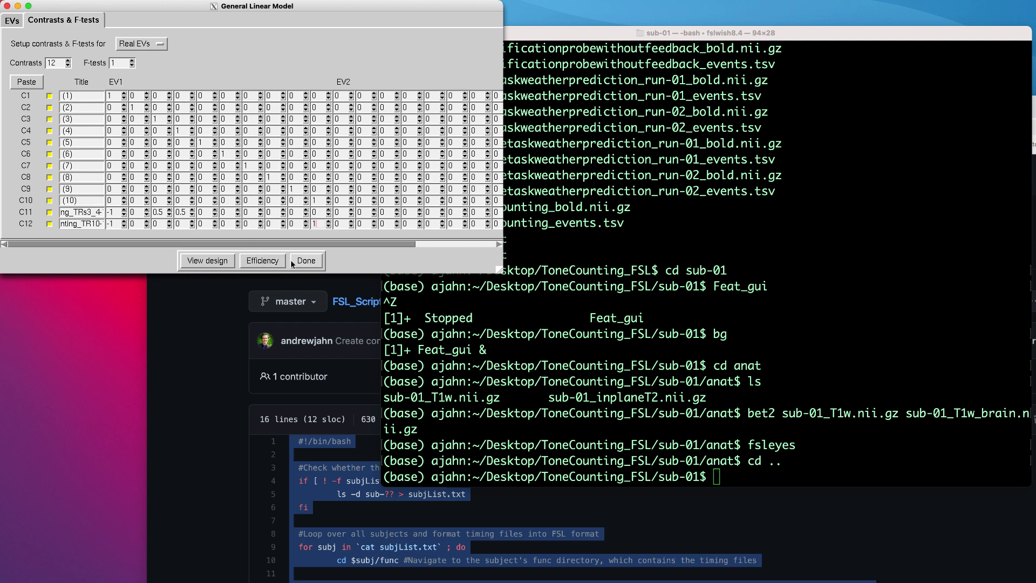
Review the twelve-contrast design matrix, then finish the model setup with Done
{"action": "left_click", "coordinate": [214, 262]}
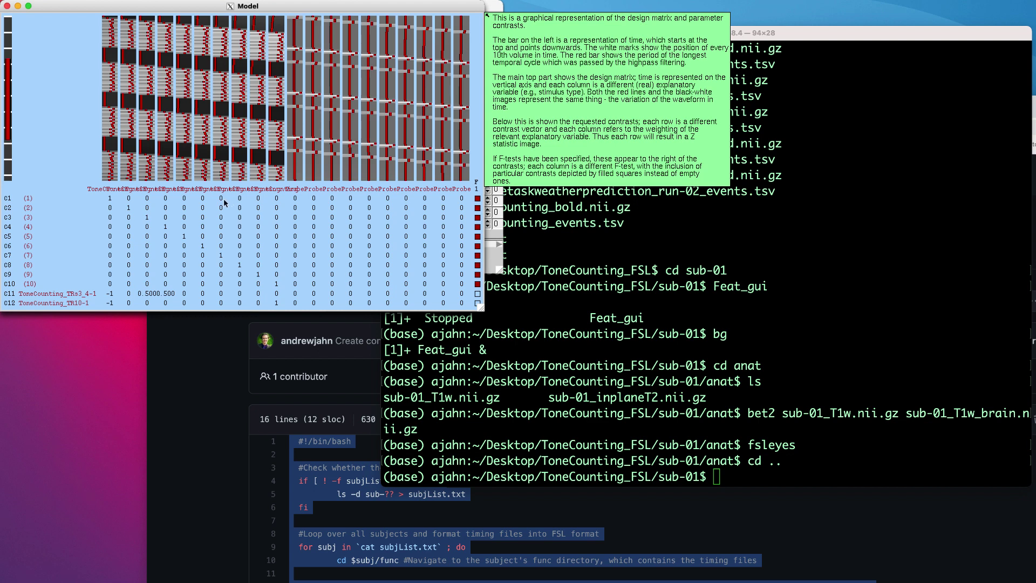
{"action": "left_click", "coordinate": [8, 6]}
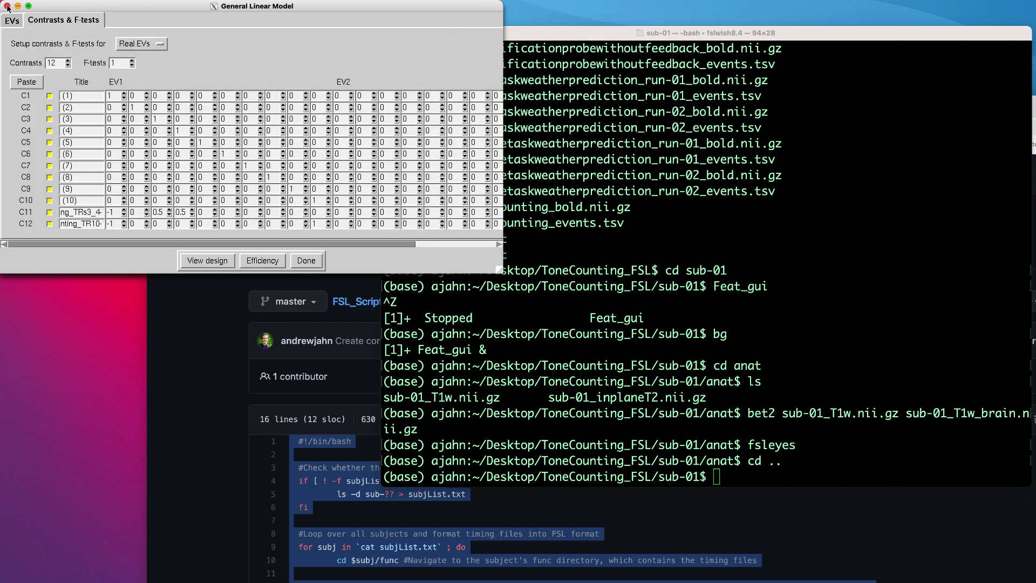
{"action": "left_click", "coordinate": [303, 261]}
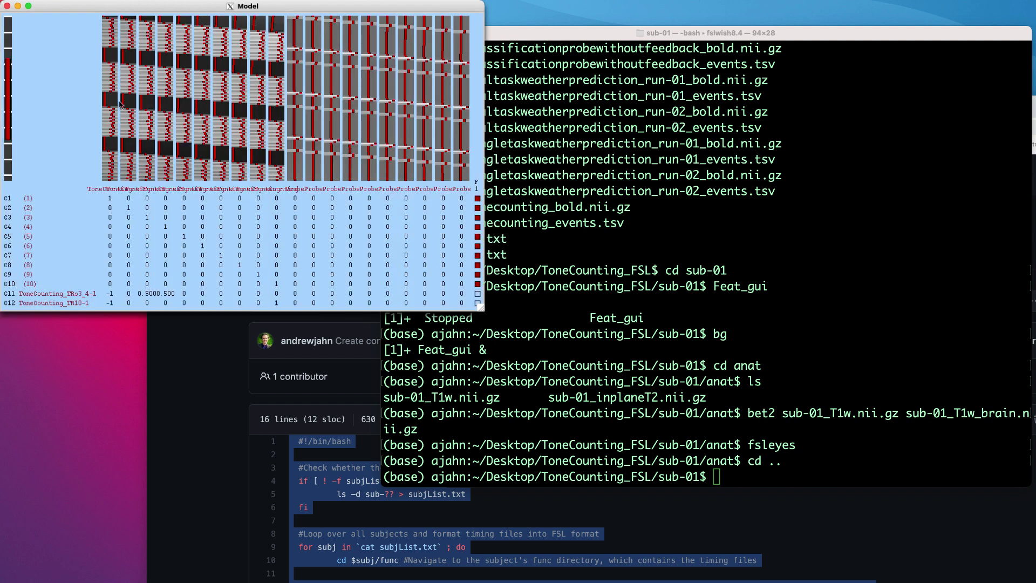
{"action": "left_click", "coordinate": [7, 7]}
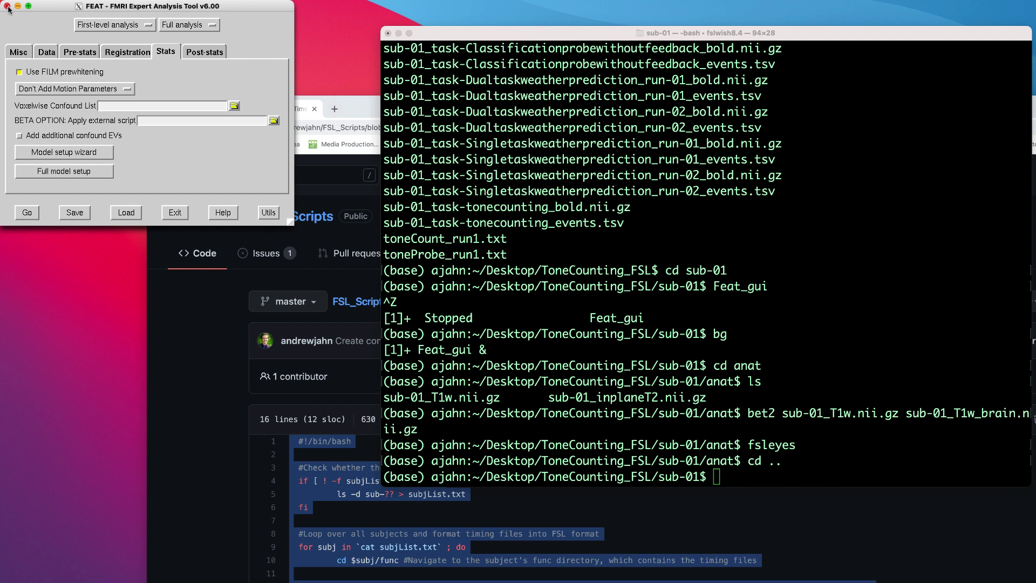
Enter 'Design_run' in the save dialog, close it, and run the FEAT analysis with Go
{"action": "left_click", "coordinate": [74, 212]}
{"action": "type", "text": "Design_"}
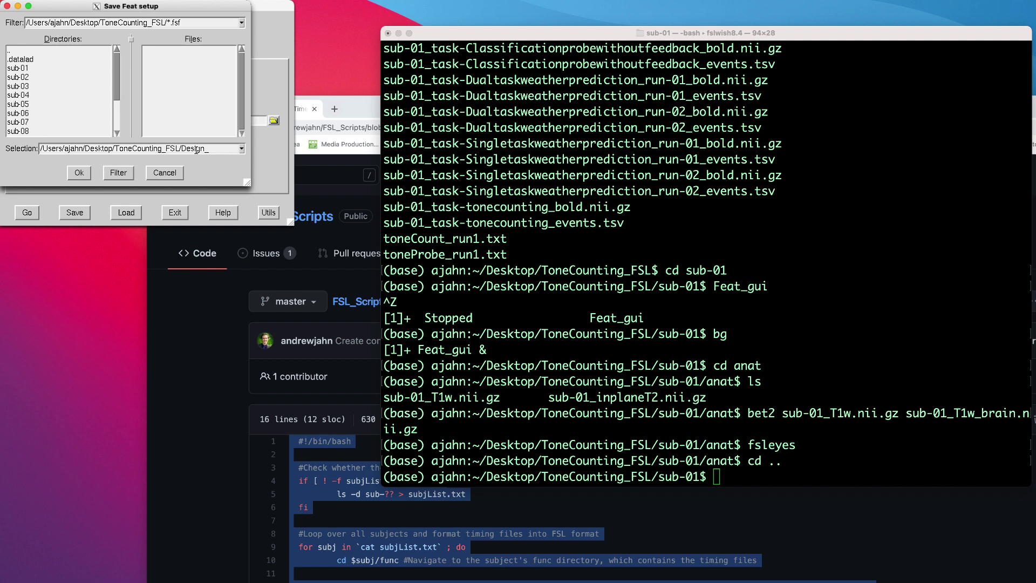
{"action": "type", "text": "run1"}
{"action": "left_click", "coordinate": [80, 173]}
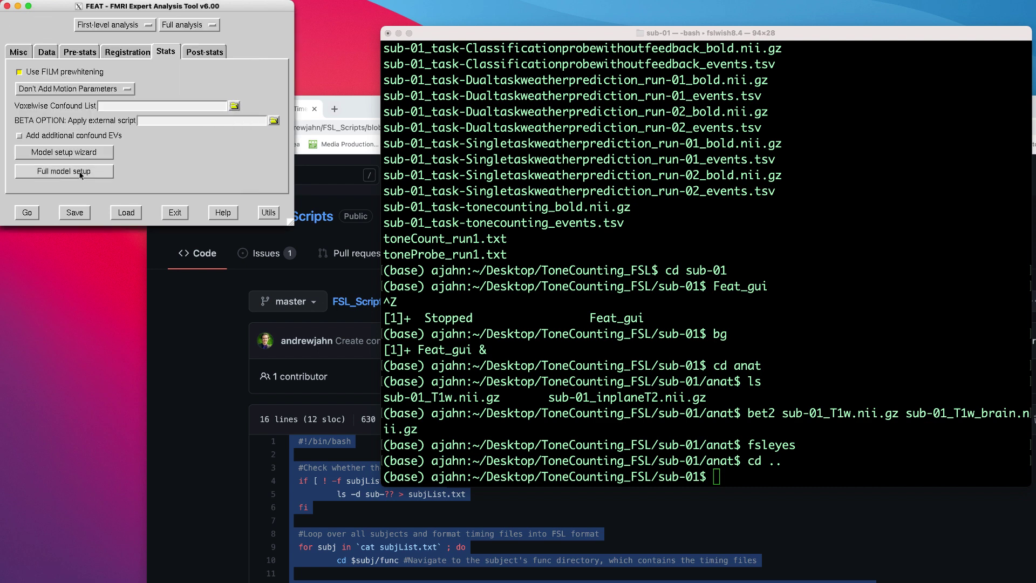
{"action": "left_click", "coordinate": [134, 170]}
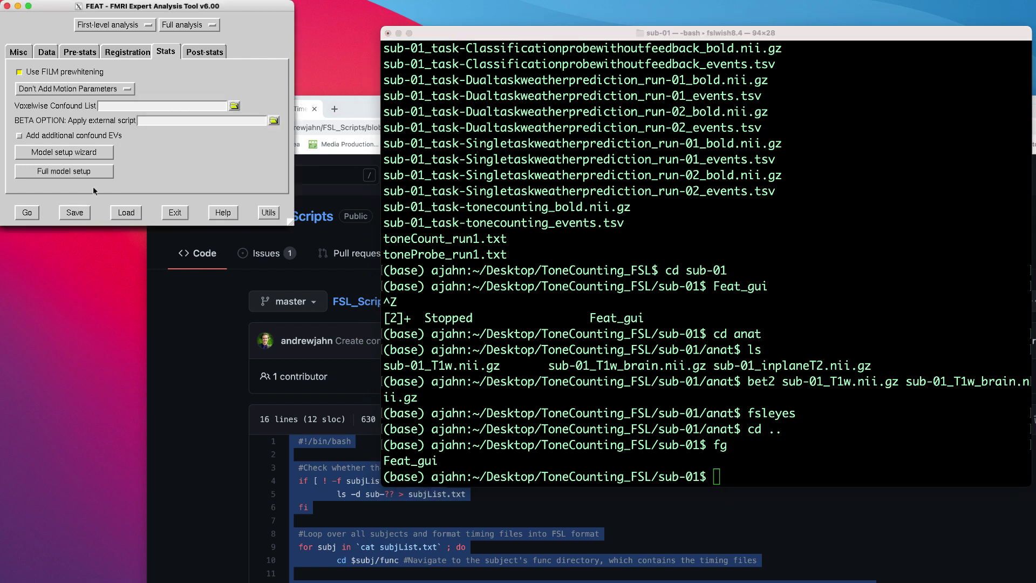
{"action": "left_click", "coordinate": [24, 214]}
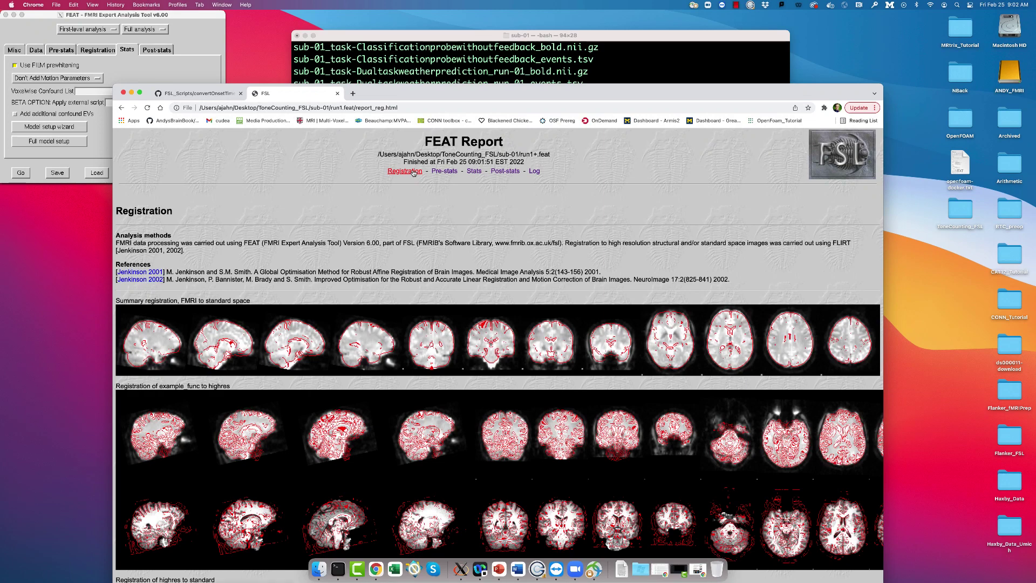
View the Pre-stats and Stats sections of the FEAT report, including the design matrix
{"action": "left_click", "coordinate": [444, 171]}
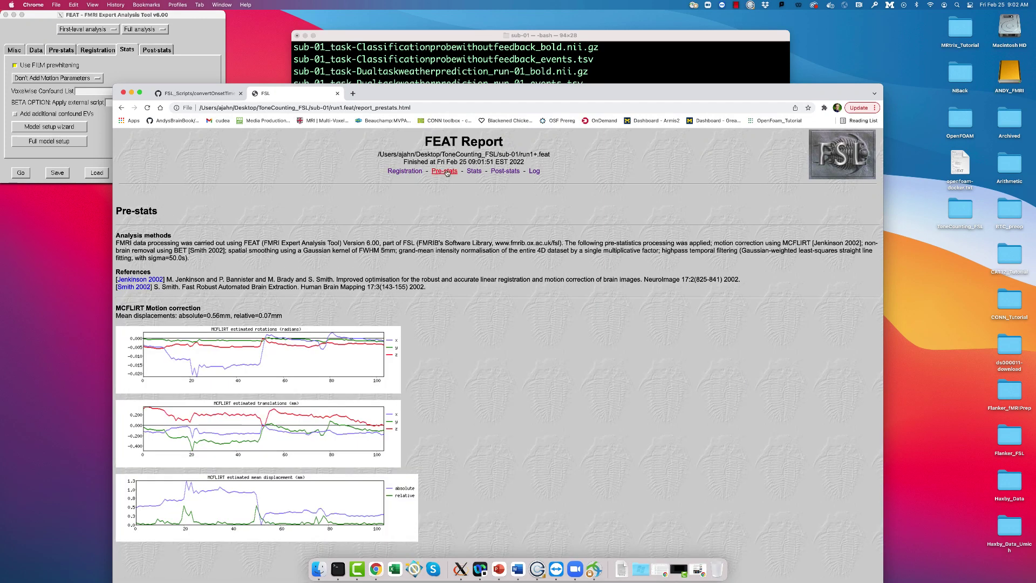
{"action": "left_click", "coordinate": [473, 171]}
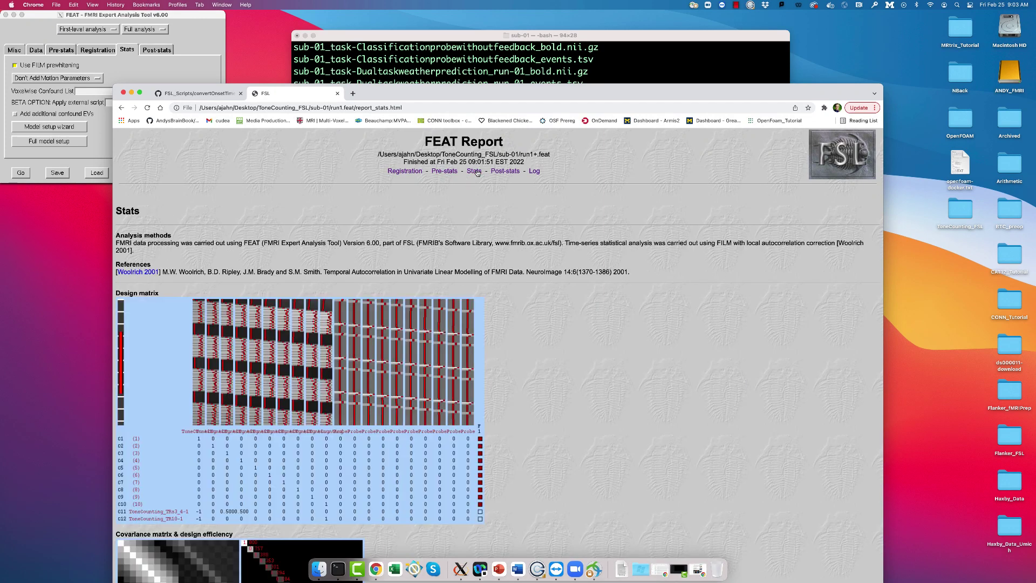
{"action": "scroll", "coordinate": [499, 267], "scroll_direction": "down", "scroll_amount": 3}
{"action": "scroll", "coordinate": [497, 227], "scroll_direction": "up", "scroll_amount": 3}
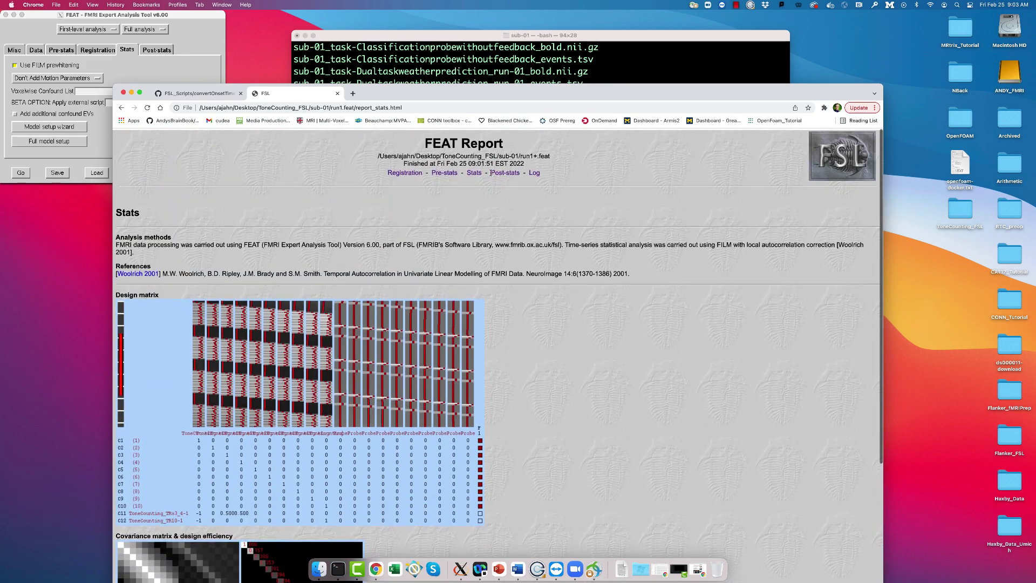
Scroll through the Post-stats activation maps and time-series plots
{"action": "left_click", "coordinate": [496, 171]}
{"action": "scroll", "coordinate": [484, 250], "scroll_direction": "down", "scroll_amount": 10}
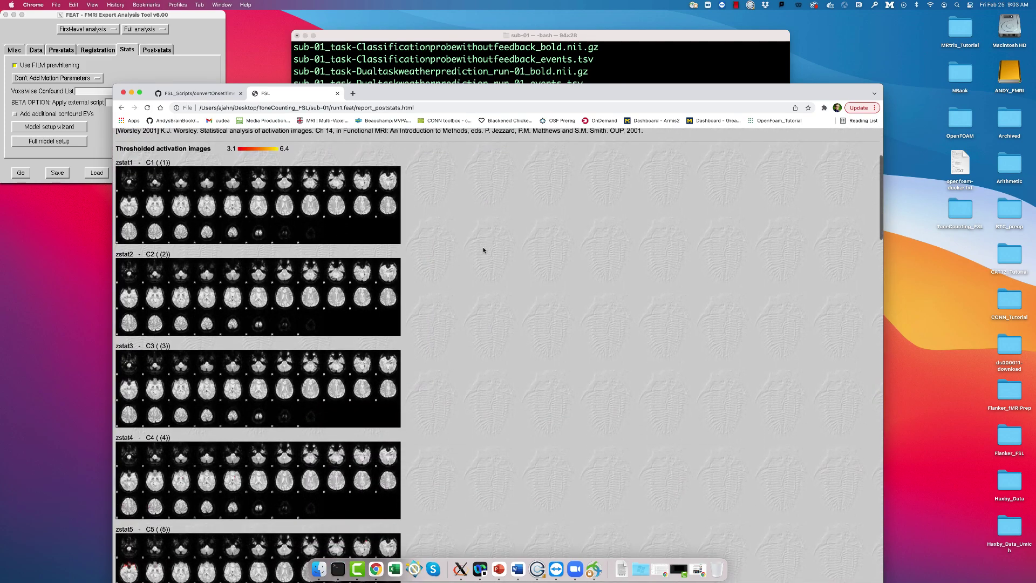
{"action": "scroll", "coordinate": [484, 250], "scroll_direction": "down", "scroll_amount": 4}
{"action": "scroll", "coordinate": [485, 250], "scroll_direction": "down", "scroll_amount": 3}
{"action": "scroll", "coordinate": [484, 250], "scroll_direction": "down", "scroll_amount": 3}
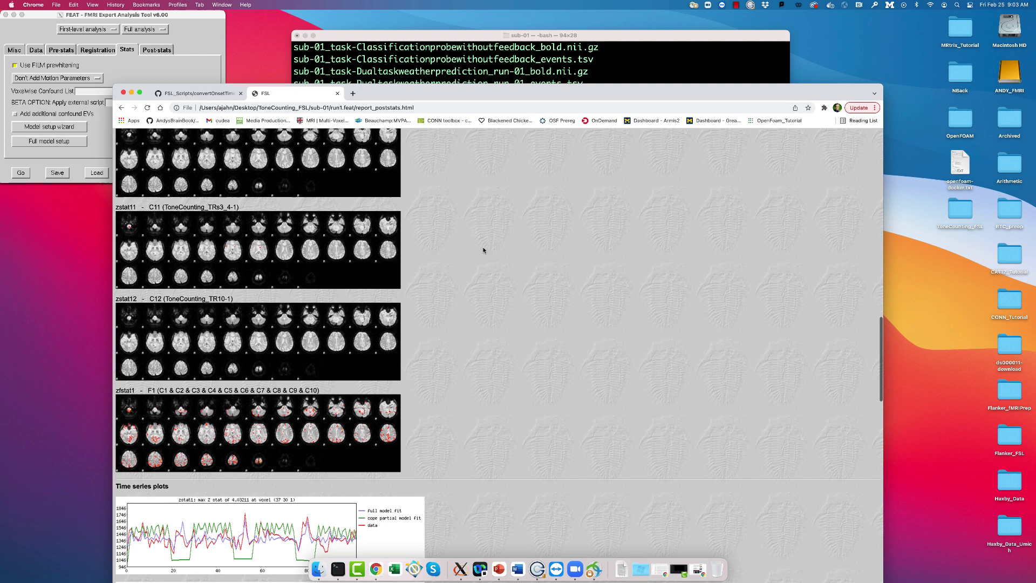
{"action": "scroll", "coordinate": [484, 250], "scroll_direction": "down", "scroll_amount": 3}
{"action": "scroll", "coordinate": [484, 249], "scroll_direction": "down", "scroll_amount": 1}
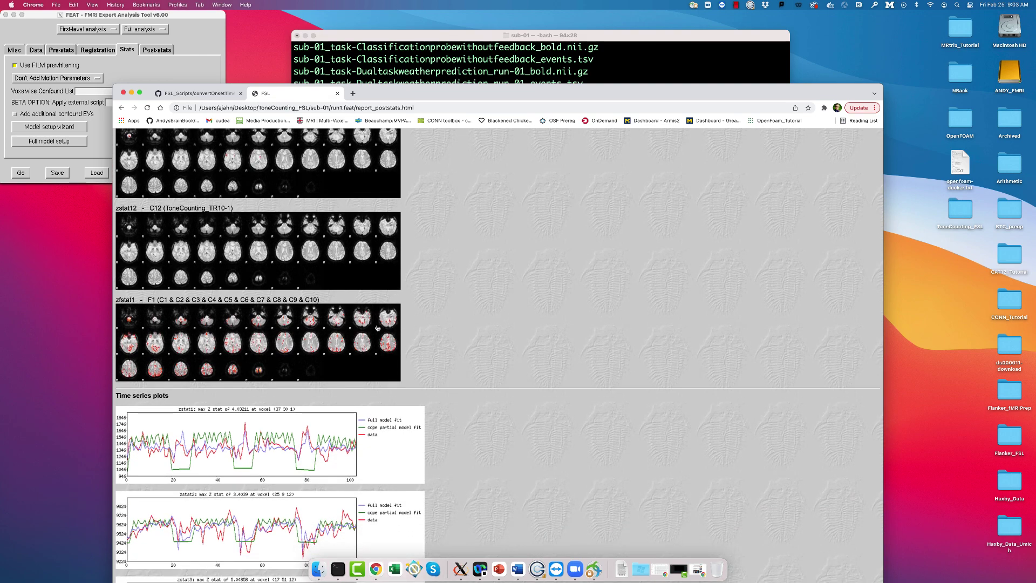
{"action": "scroll", "coordinate": [461, 302], "scroll_direction": "down", "scroll_amount": 4}
{"action": "scroll", "coordinate": [460, 302], "scroll_direction": "down", "scroll_amount": 4}
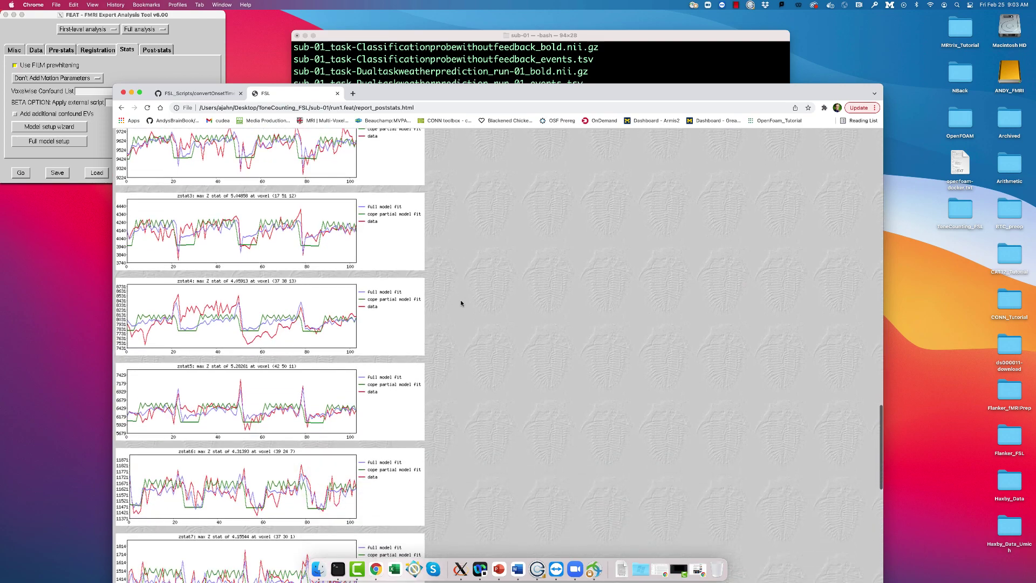
{"action": "scroll", "coordinate": [461, 302], "scroll_direction": "up", "scroll_amount": 5}
{"action": "scroll", "coordinate": [461, 302], "scroll_direction": "up", "scroll_amount": 5}
{"action": "scroll", "coordinate": [461, 302], "scroll_direction": "up", "scroll_amount": 10}
{"action": "scroll", "coordinate": [378, 184], "scroll_direction": "up", "scroll_amount": 10}
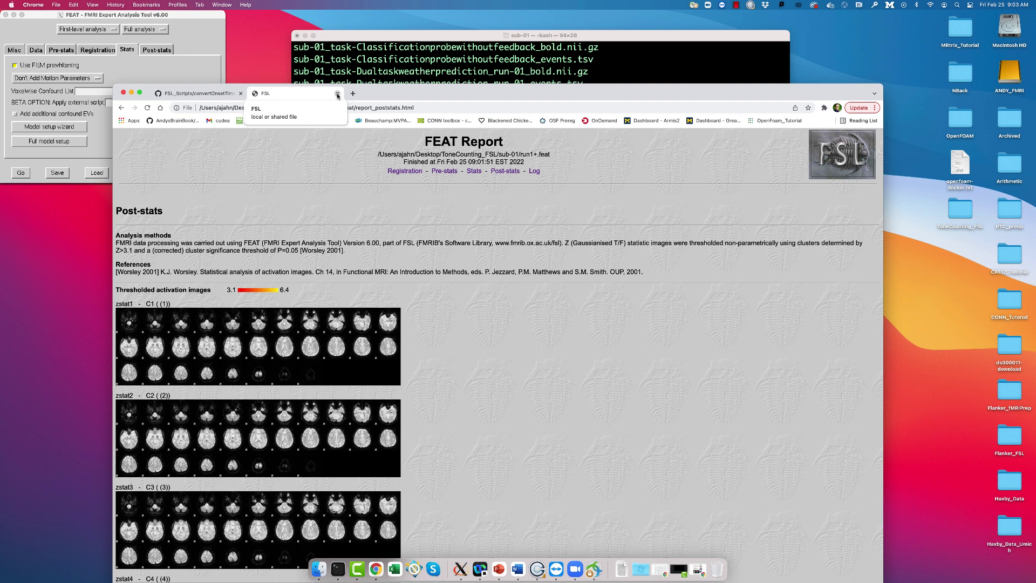
Close the report and change the Terminal directory to run1.feat/stats
{"action": "left_click", "coordinate": [338, 95]}
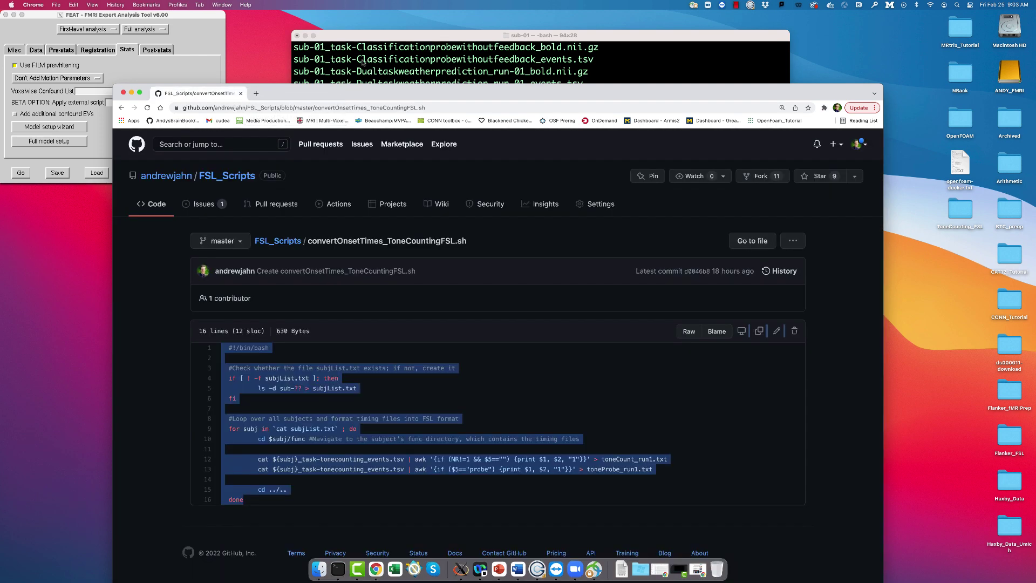
{"action": "left_click", "coordinate": [381, 66]}
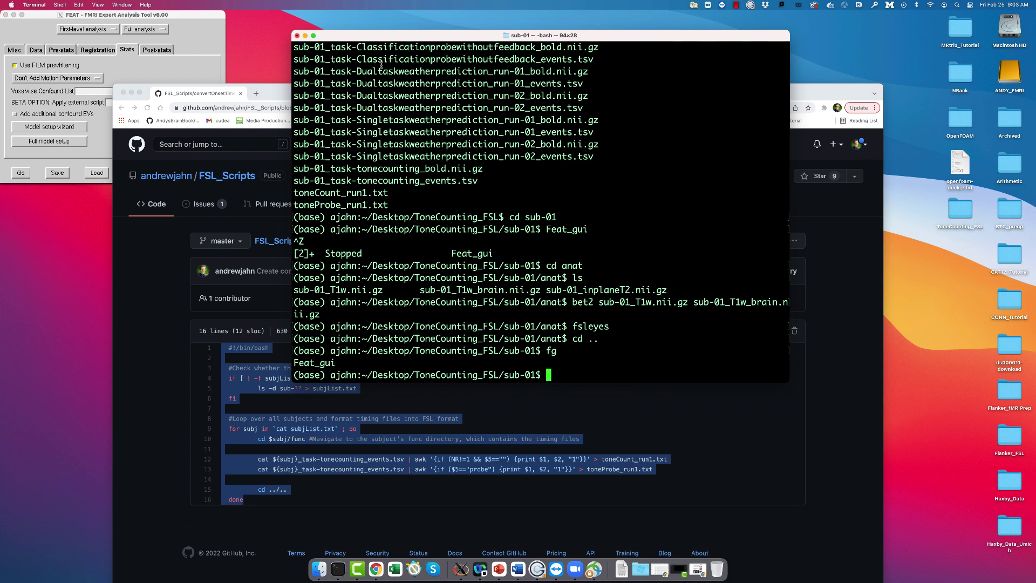
{"action": "type", "text": "cd run1.feat/s"}
{"action": "type", "text": "tats"}
{"action": "key", "text": "Return"}
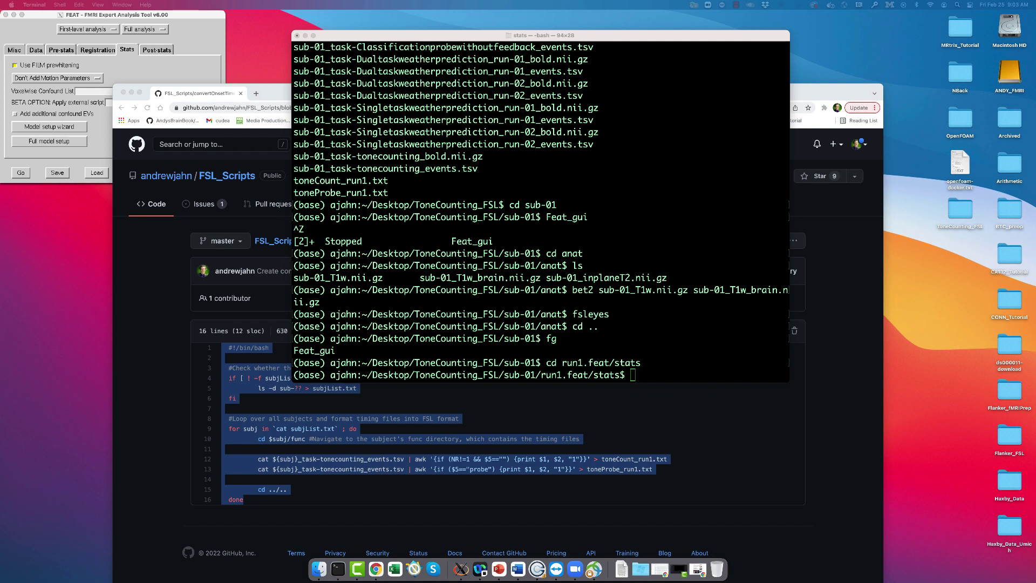
Run fslmerge -t FIRs.nii.gz on zstat1–zstat10, then list the folder to confirm FIRs.nii.gz
{"action": "left_click", "coordinate": [636, 363]}
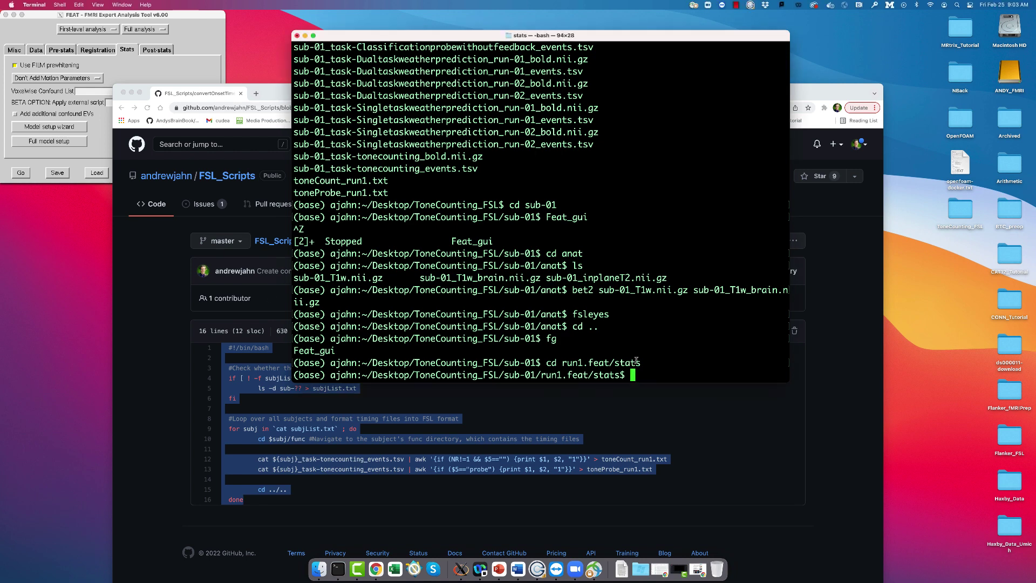
{"action": "type", "text": "fslmerge -t FIRs.nii.gz zstat1.nii.gz zstat2.nii.gz zstat3.nii.gz zstat4.nii.gz zstat5.nii.gz zstat6.nii.gz zstat7.nii.gz zstat8.nii.gz zstat9.nii.gz zstat10.nii.gz"}
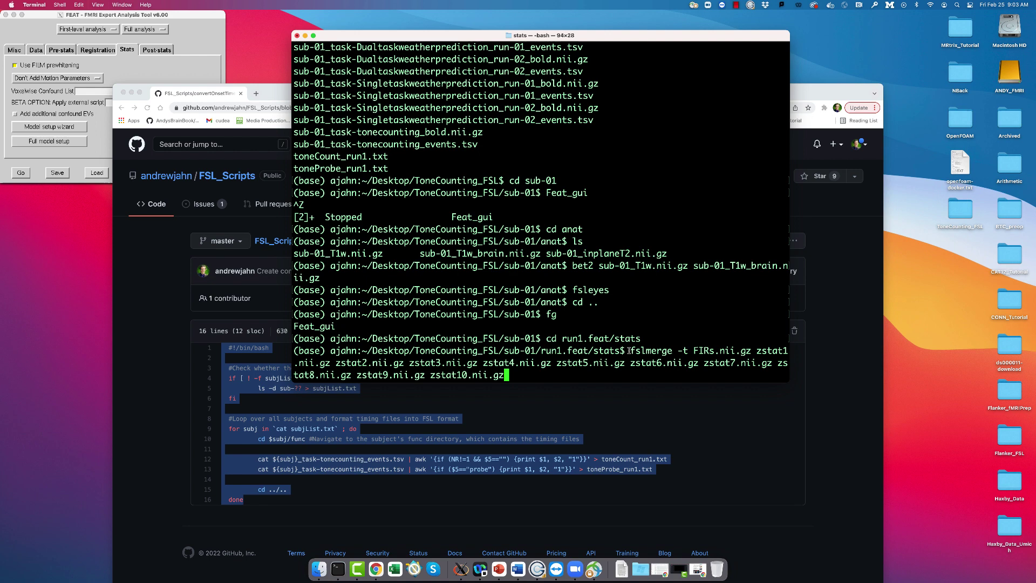
{"action": "left_click_drag", "start_coordinate": [629, 351], "coordinate": [695, 352]}
{"action": "left_click", "coordinate": [696, 351]}
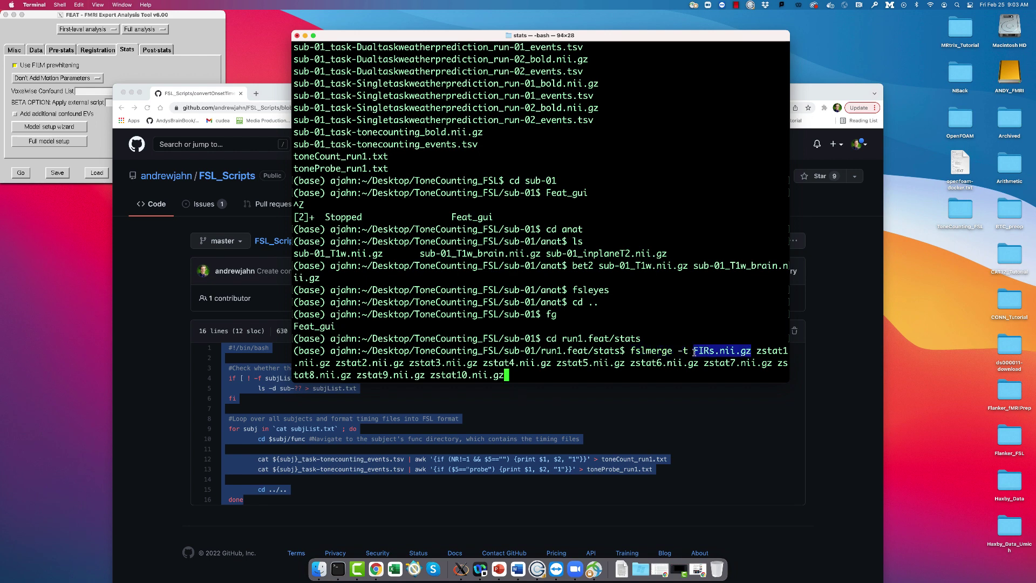
{"action": "left_click", "coordinate": [586, 373]}
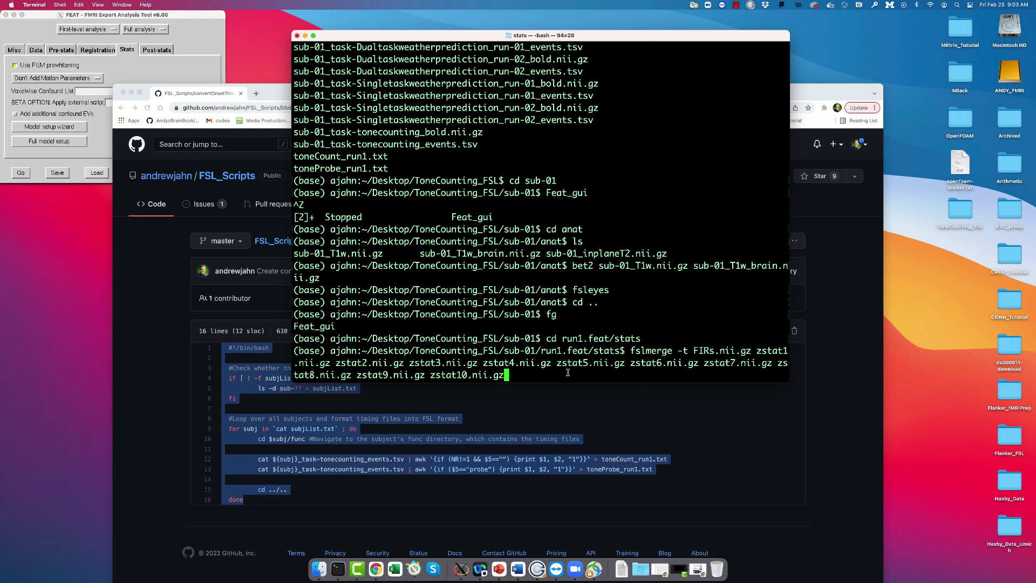
{"action": "key", "text": "Return"}
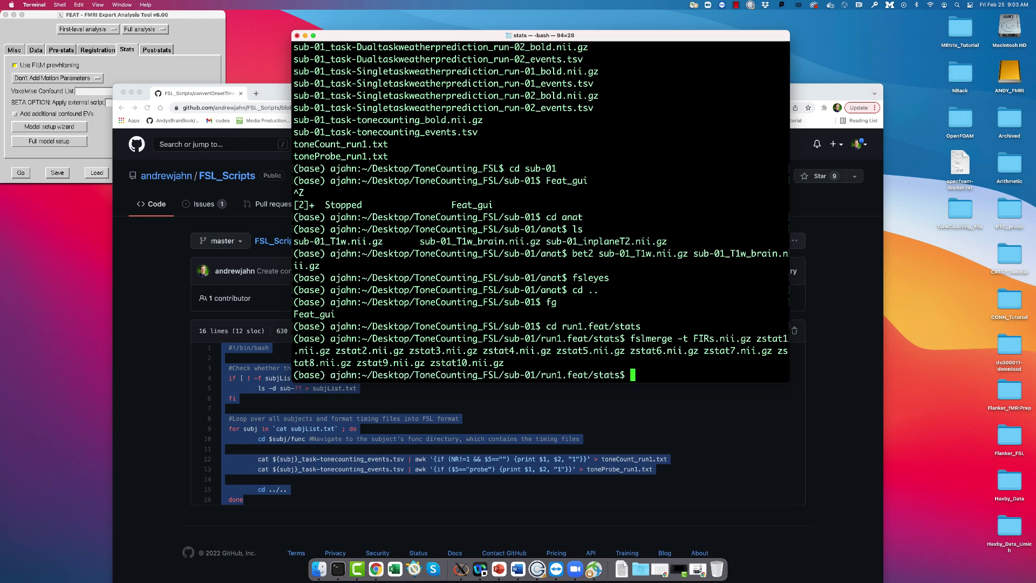
{"action": "type", "text": "ls"}
{"action": "key", "text": "Return"}
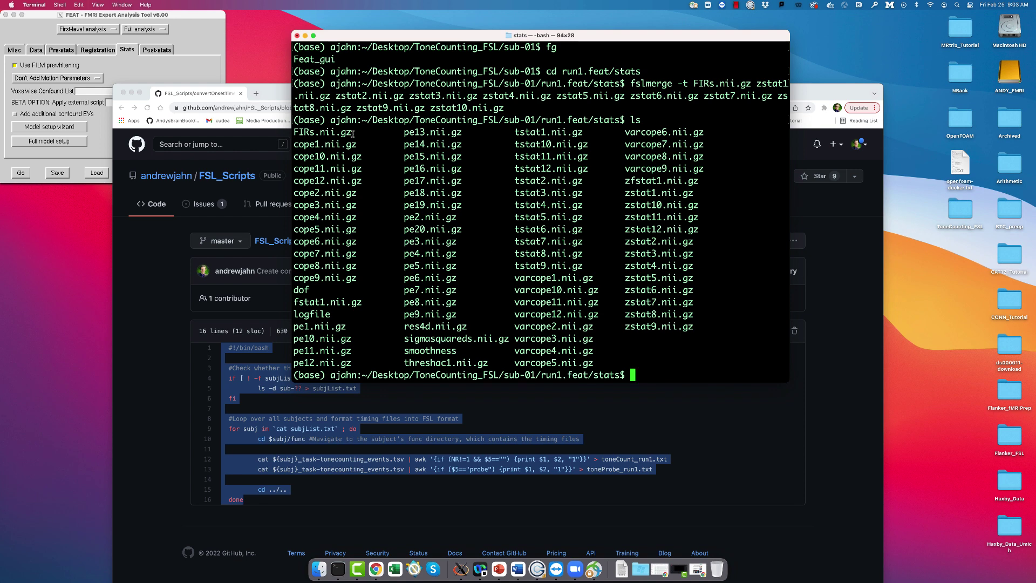
{"action": "double_click", "coordinate": [335, 132]}
Launch fsleyes and load highres.nii.gz from the run1.feat/reg folder
{"action": "type", "text": "f"}
{"action": "type", "text": "sleyes"}
{"action": "key", "text": "Return"}
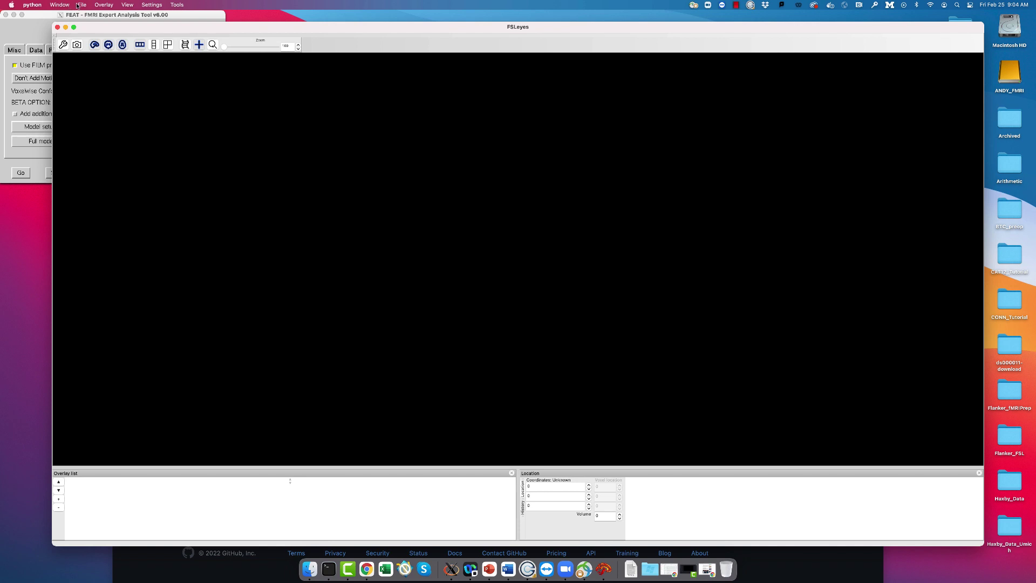
{"action": "left_click", "coordinate": [78, 6]}
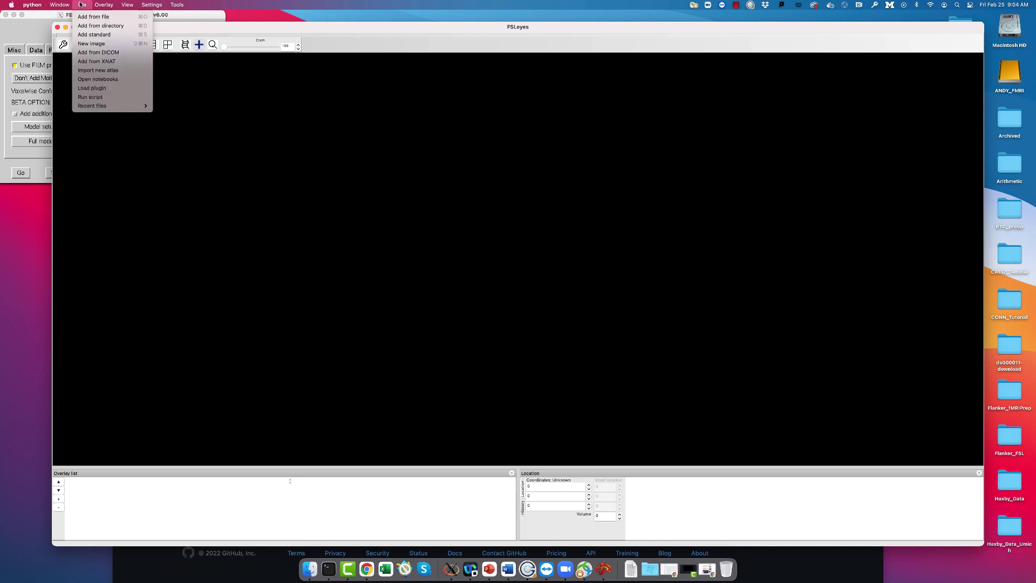
{"action": "left_click", "coordinate": [93, 17]}
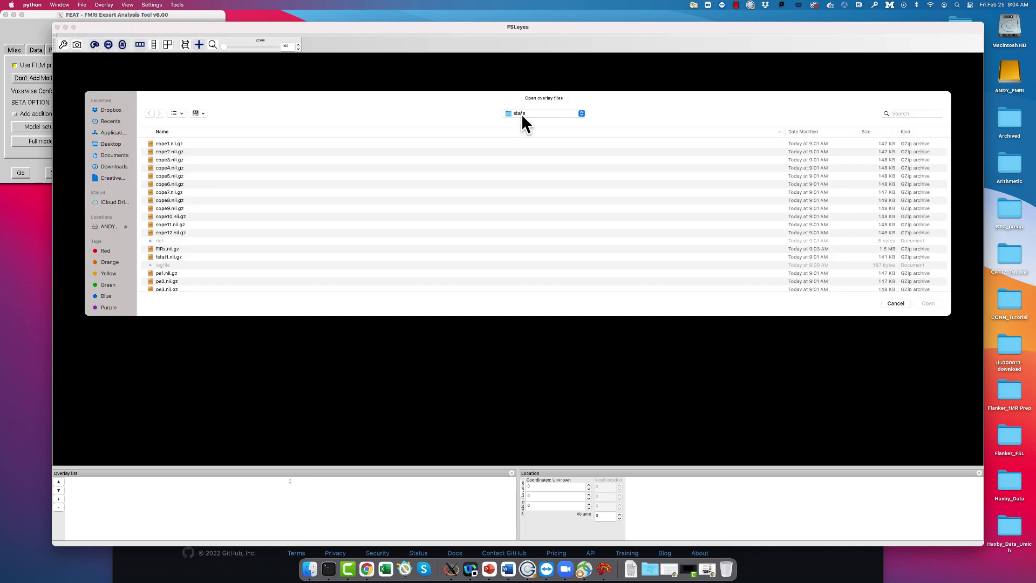
{"action": "left_click", "coordinate": [522, 114]}
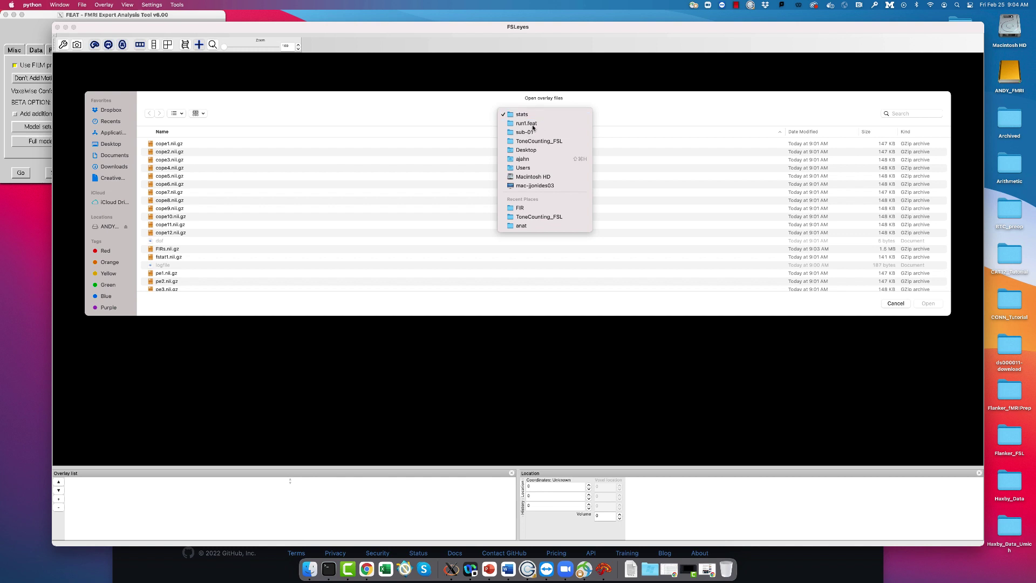
{"action": "left_click", "coordinate": [526, 123]}
{"action": "scroll", "coordinate": [220, 227], "scroll_direction": "down", "scroll_amount": 3}
{"action": "scroll", "coordinate": [219, 227], "scroll_direction": "down", "scroll_amount": 5}
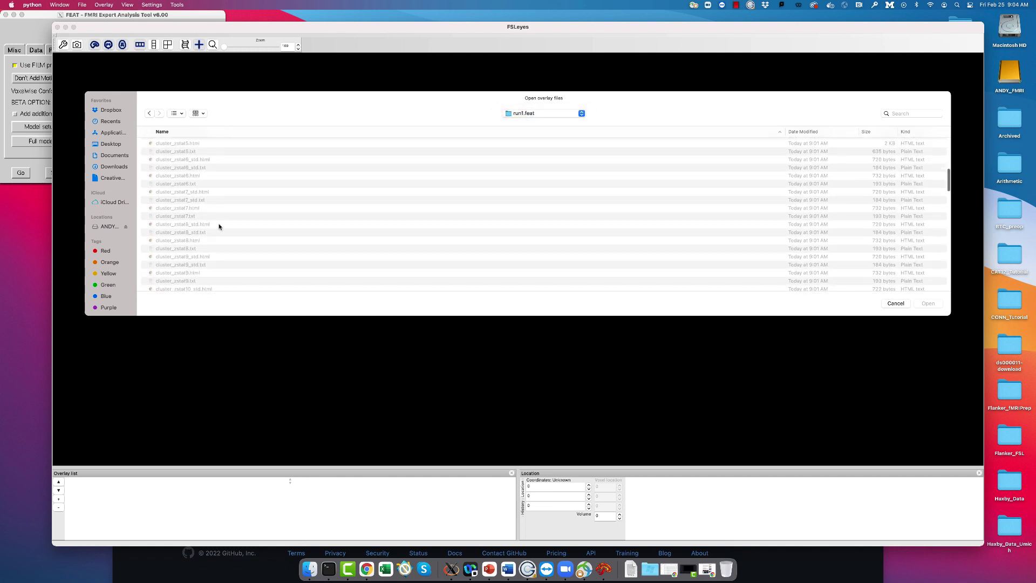
{"action": "scroll", "coordinate": [220, 225], "scroll_direction": "down", "scroll_amount": 5}
{"action": "scroll", "coordinate": [220, 225], "scroll_direction": "down", "scroll_amount": 5}
{"action": "double_click", "coordinate": [161, 173]}
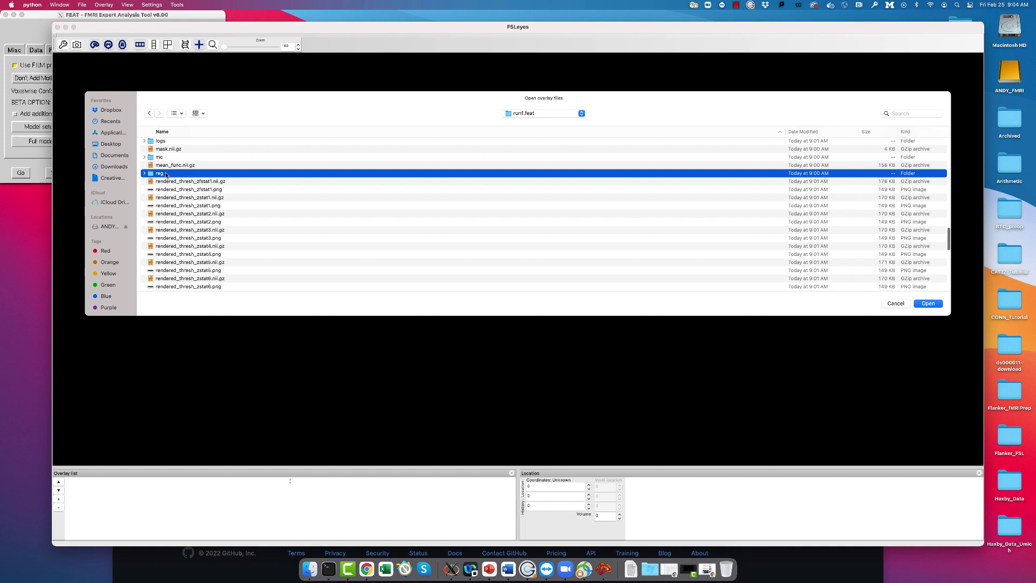
{"action": "left_click", "coordinate": [176, 209]}
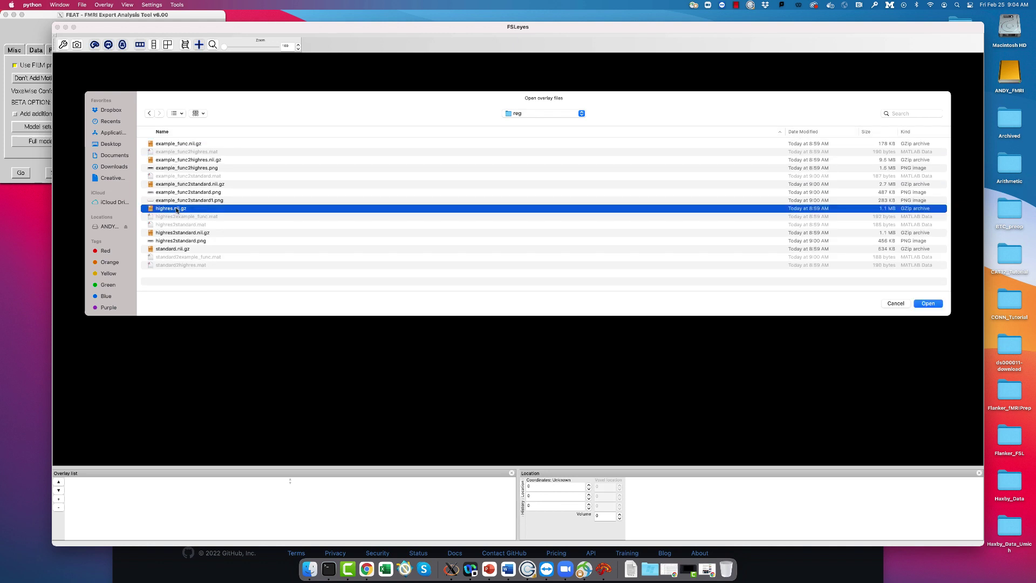
{"action": "double_click", "coordinate": [176, 209]}
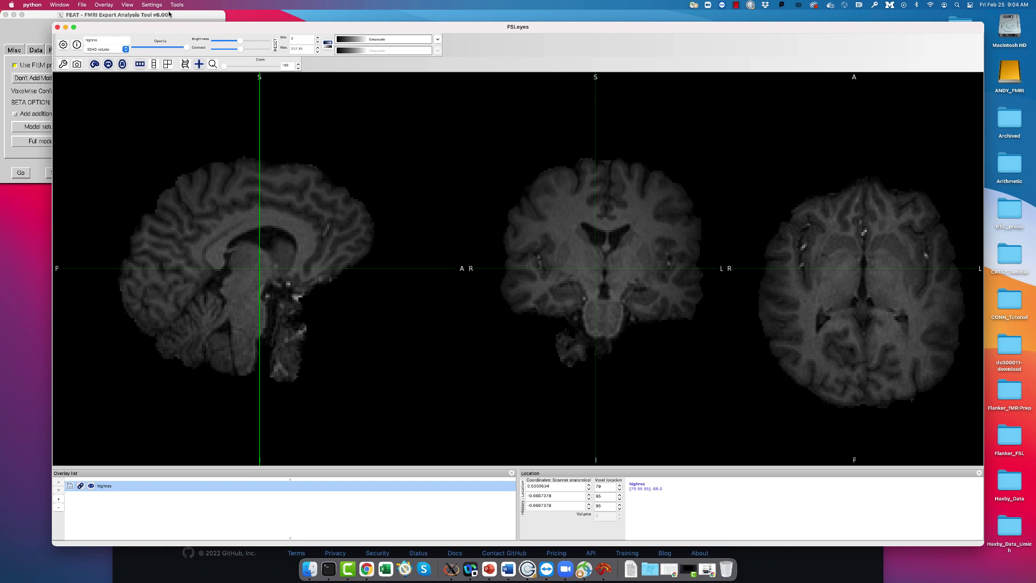
Add FIRs.nii.gz and fstat1.nii.gz from run1.feat/stats as overlays
{"action": "left_click", "coordinate": [81, 7]}
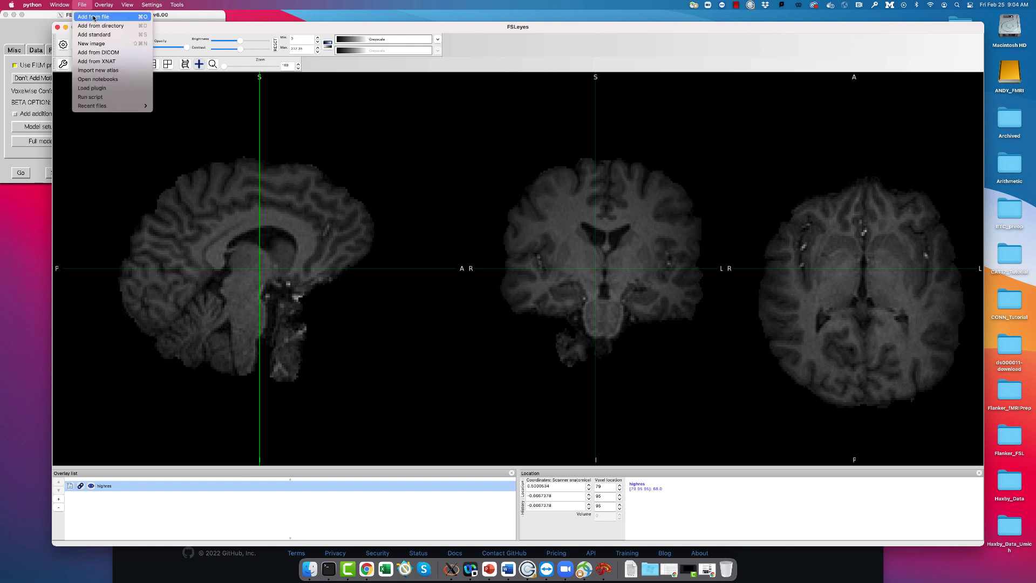
{"action": "left_click", "coordinate": [93, 17]}
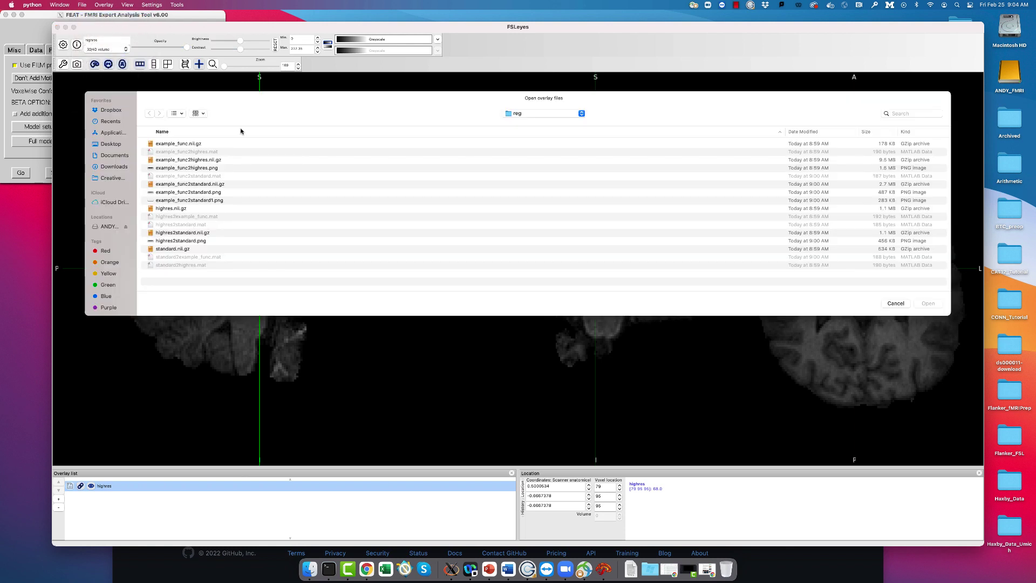
{"action": "left_click", "coordinate": [540, 113]}
{"action": "left_click", "coordinate": [534, 123]}
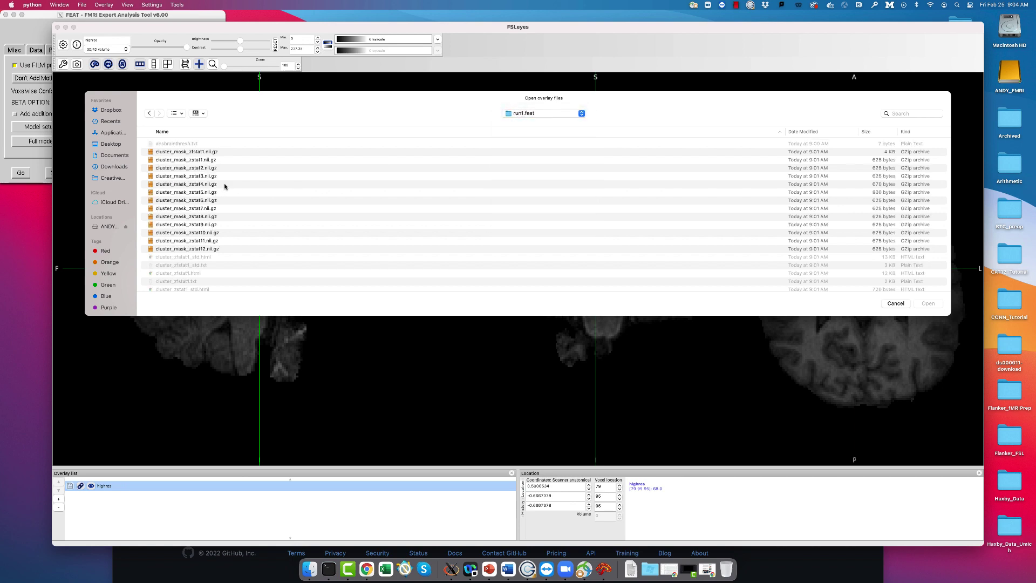
{"action": "scroll", "coordinate": [219, 180], "scroll_direction": "down", "scroll_amount": 5}
{"action": "scroll", "coordinate": [218, 180], "scroll_direction": "down", "scroll_amount": 5}
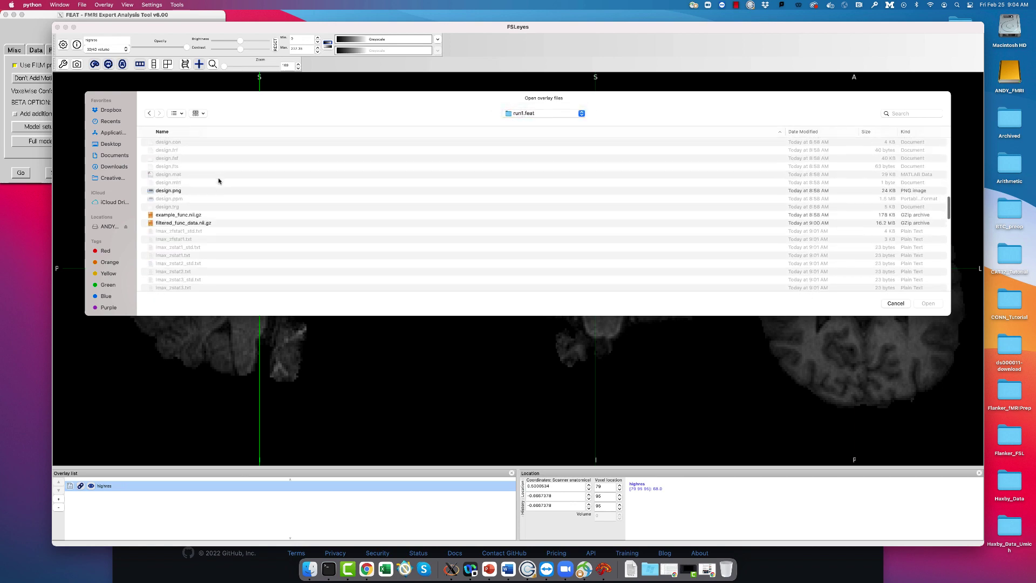
{"action": "scroll", "coordinate": [219, 180], "scroll_direction": "down", "scroll_amount": 5}
{"action": "scroll", "coordinate": [219, 180], "scroll_direction": "down", "scroll_amount": 5}
{"action": "scroll", "coordinate": [194, 182], "scroll_direction": "up", "scroll_amount": 3}
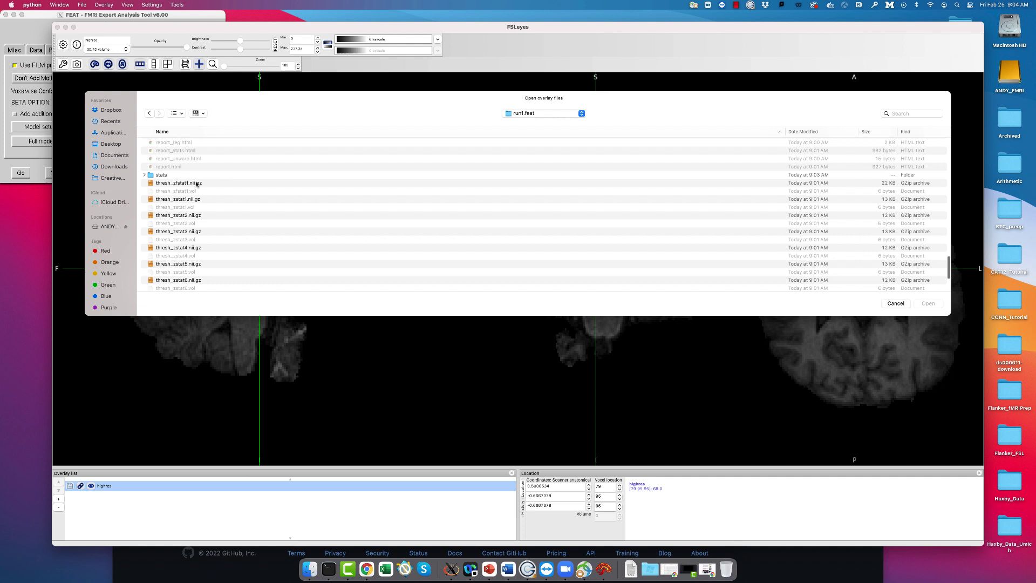
{"action": "double_click", "coordinate": [170, 175]}
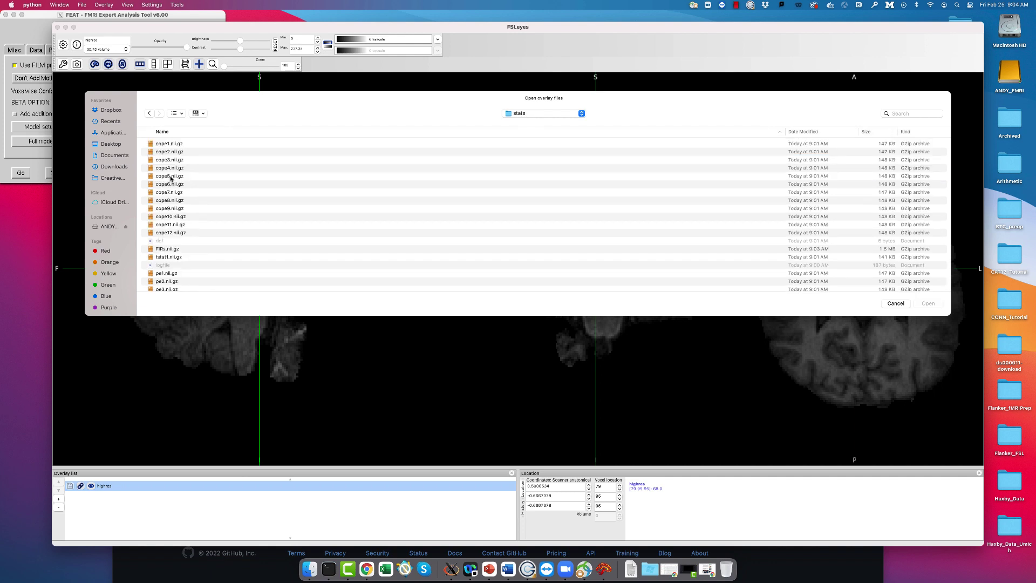
{"action": "left_click", "coordinate": [170, 249]}
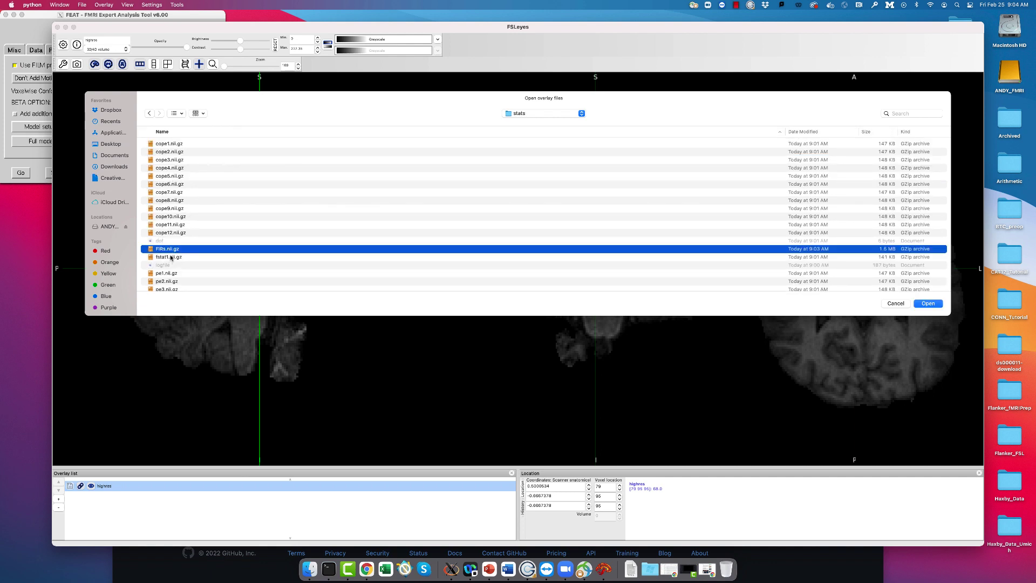
{"action": "left_click", "coordinate": [171, 257], "text": "shift"}
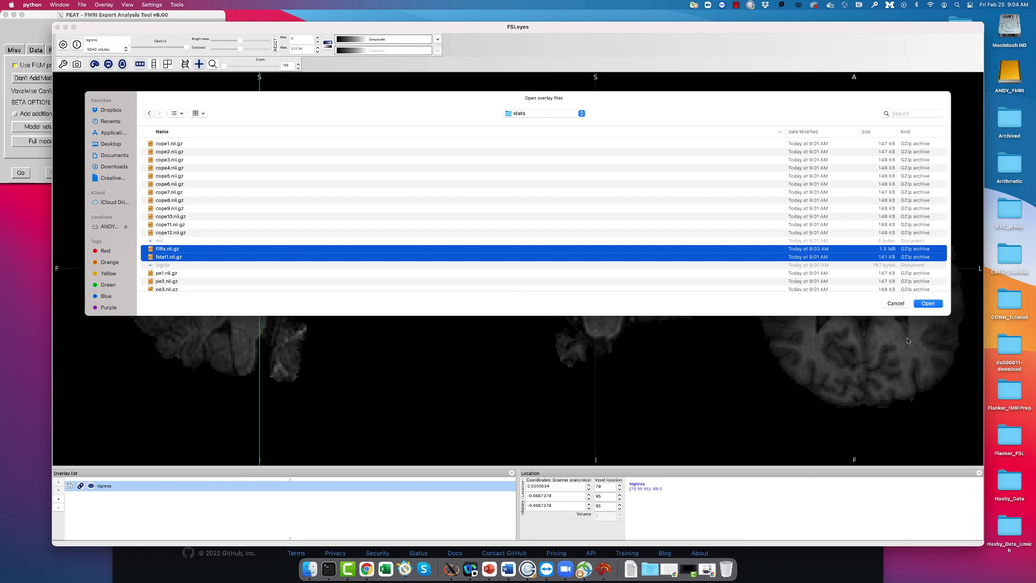
{"action": "left_click", "coordinate": [928, 304]}
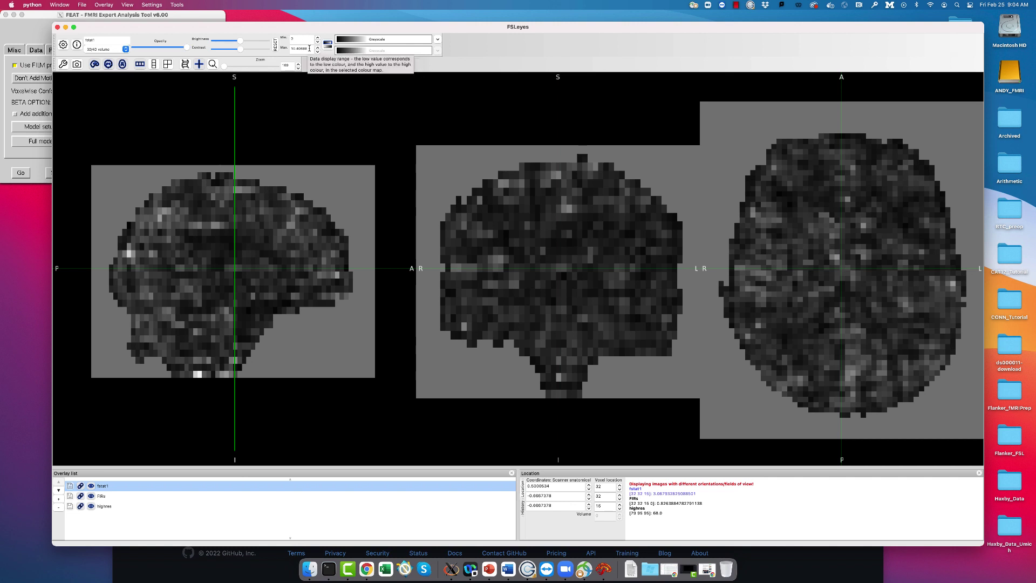
Give fstat1 a display maximum of 5 and the Red-Yellow colour map
{"action": "double_click", "coordinate": [309, 48]}
{"action": "type", "text": "5"}
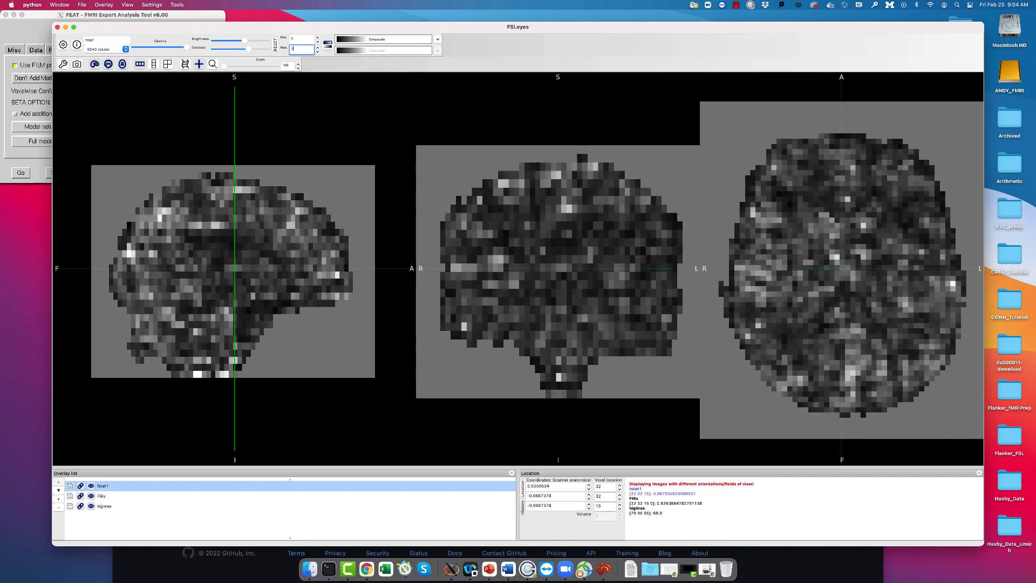
{"action": "left_click", "coordinate": [377, 43]}
{"action": "left_click", "coordinate": [377, 56]}
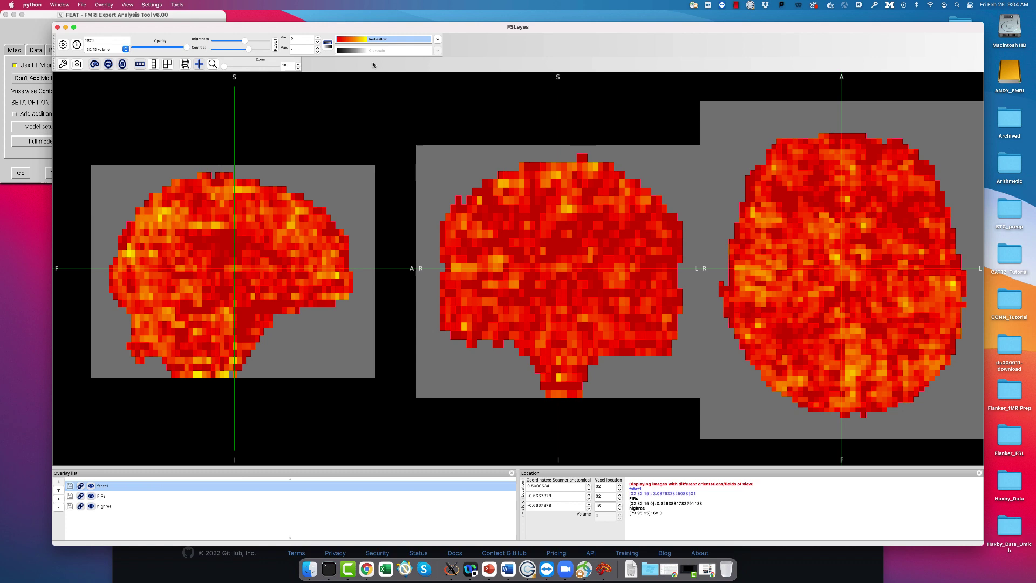
Move the cursor through voxels 34 49 19, 19 41 13 and 18 41 13, then select FIRs
{"action": "left_click", "coordinate": [570, 209]}
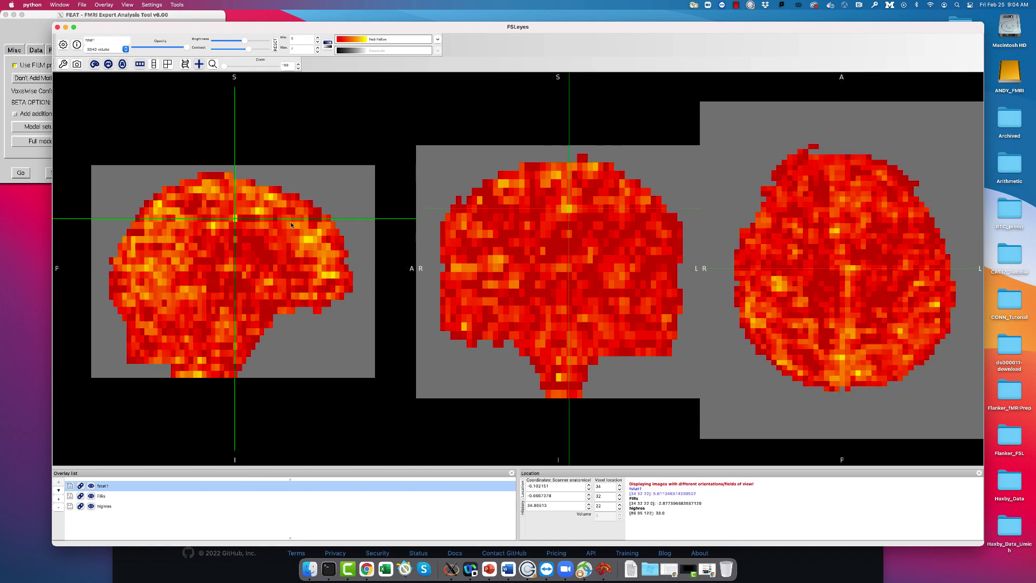
{"action": "left_click", "coordinate": [311, 239]}
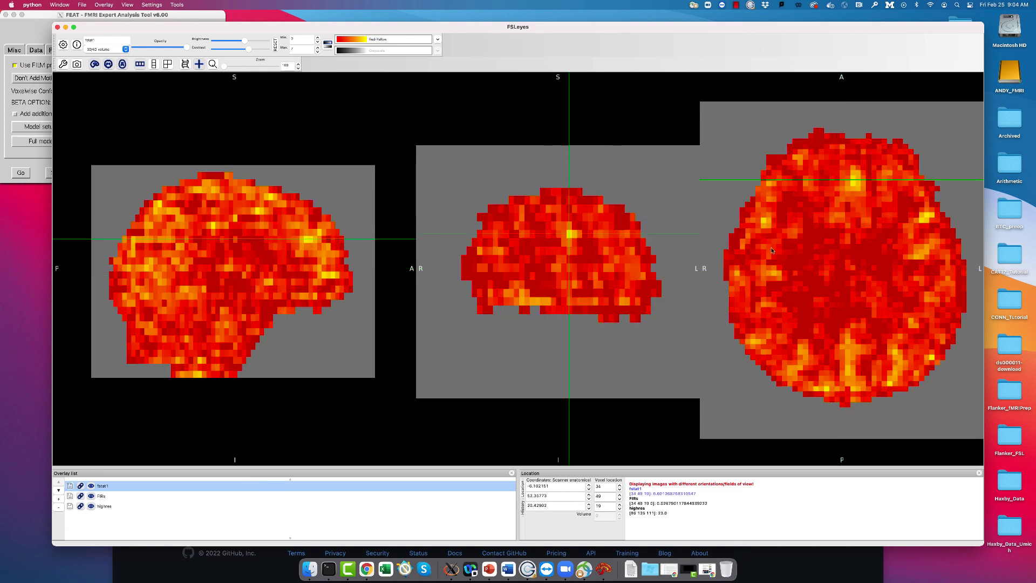
{"action": "left_click", "coordinate": [771, 250]}
{"action": "left_click", "coordinate": [488, 285]}
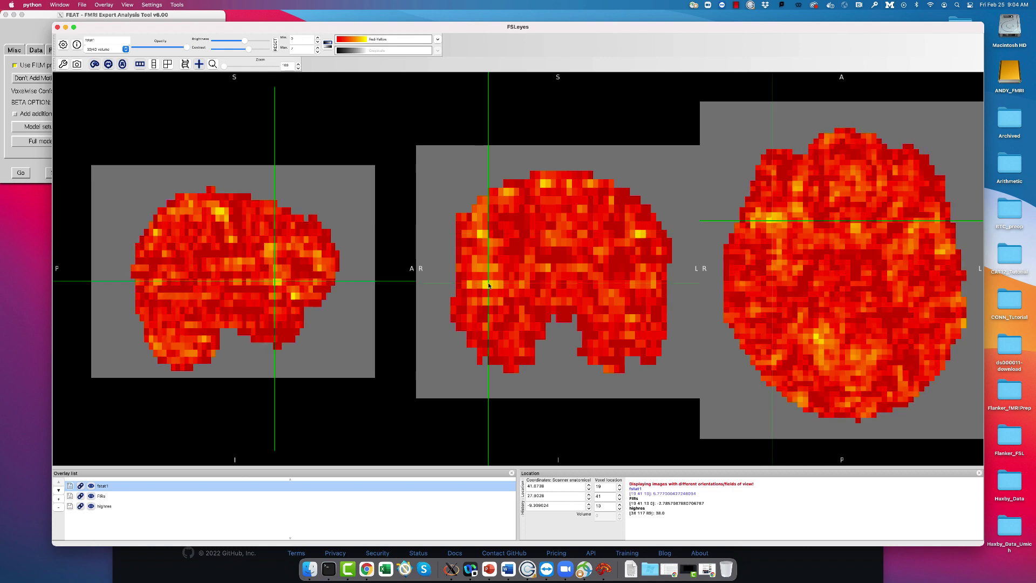
{"action": "left_click", "coordinate": [486, 286]}
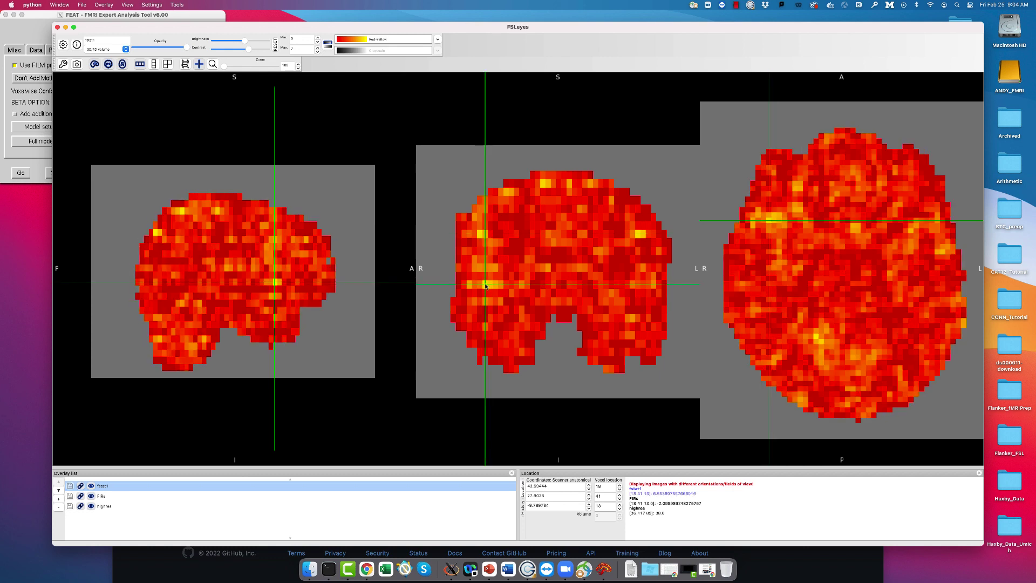
{"action": "left_click", "coordinate": [484, 286]}
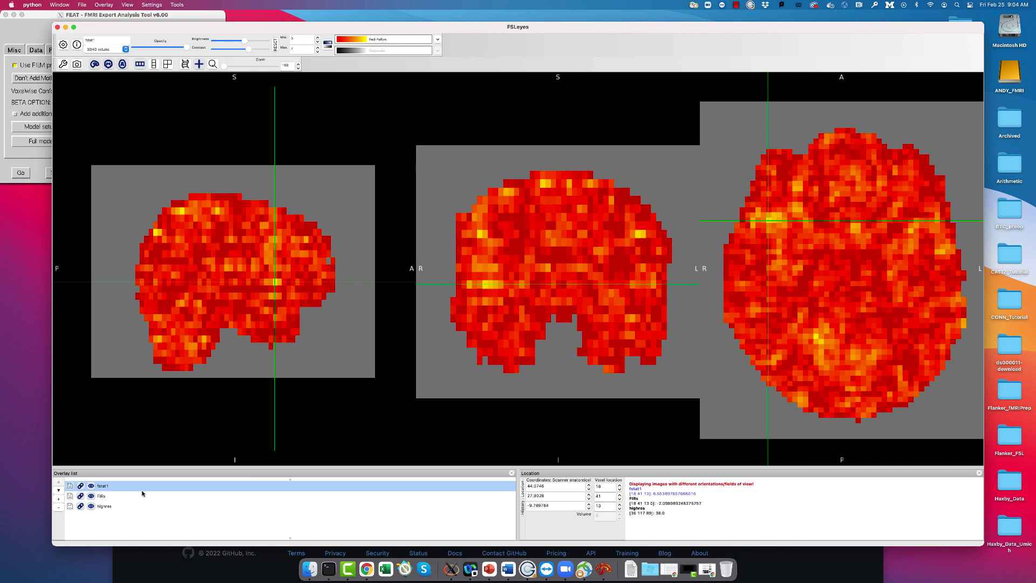
{"action": "left_click", "coordinate": [119, 496]}
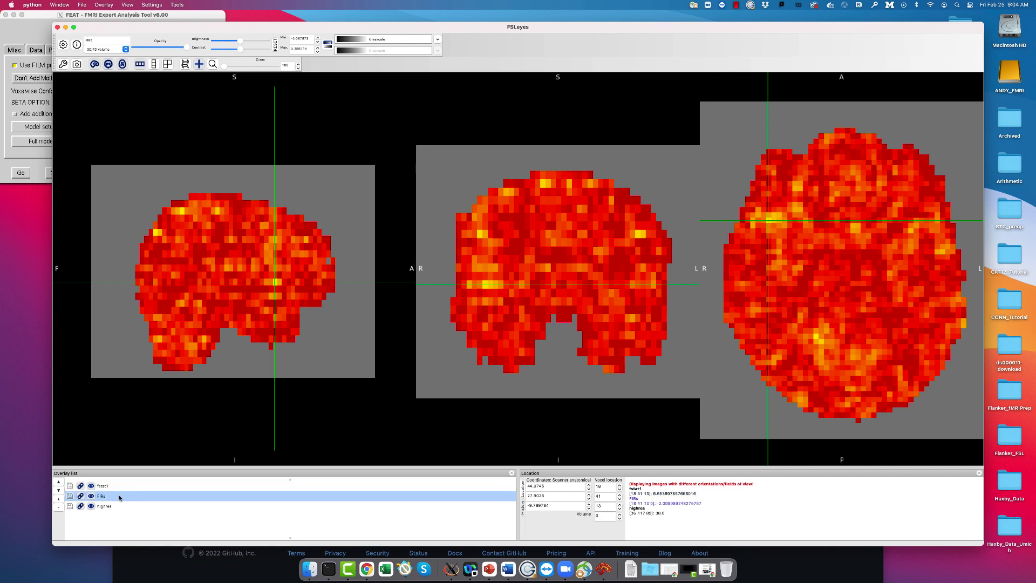
Add a time-series plot and compare FIRs curves at voxels 18 42 15, 48 42 19, 47 42 16
{"action": "left_click", "coordinate": [124, 5]}
{"action": "left_click", "coordinate": [135, 35]}
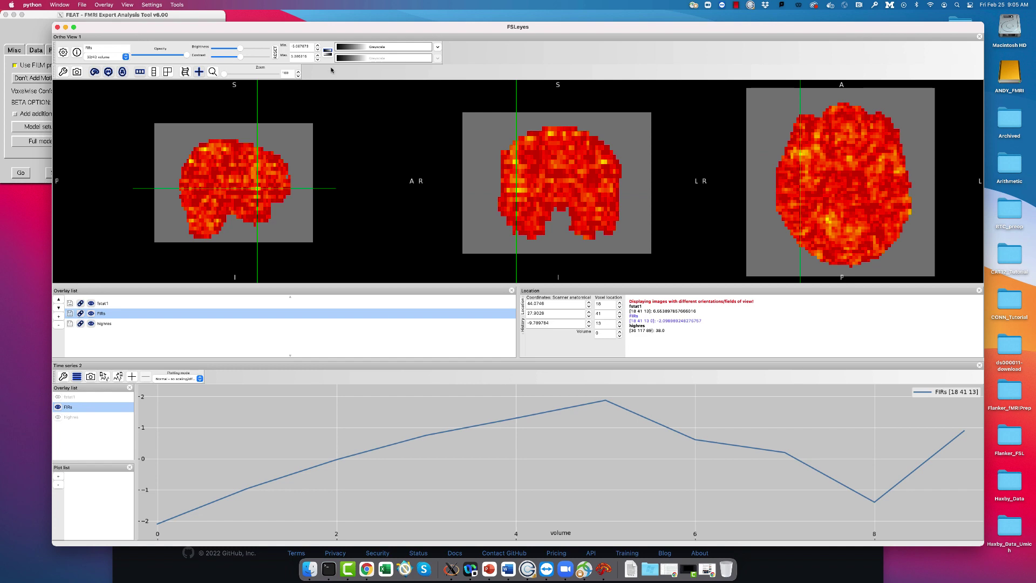
{"action": "left_click", "coordinate": [250, 189]}
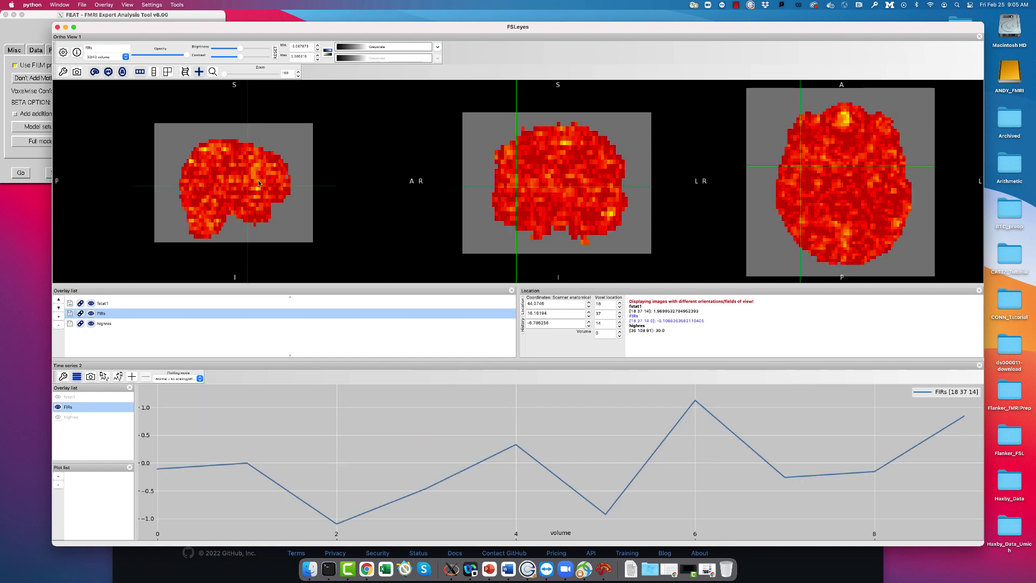
{"action": "left_click", "coordinate": [258, 184]}
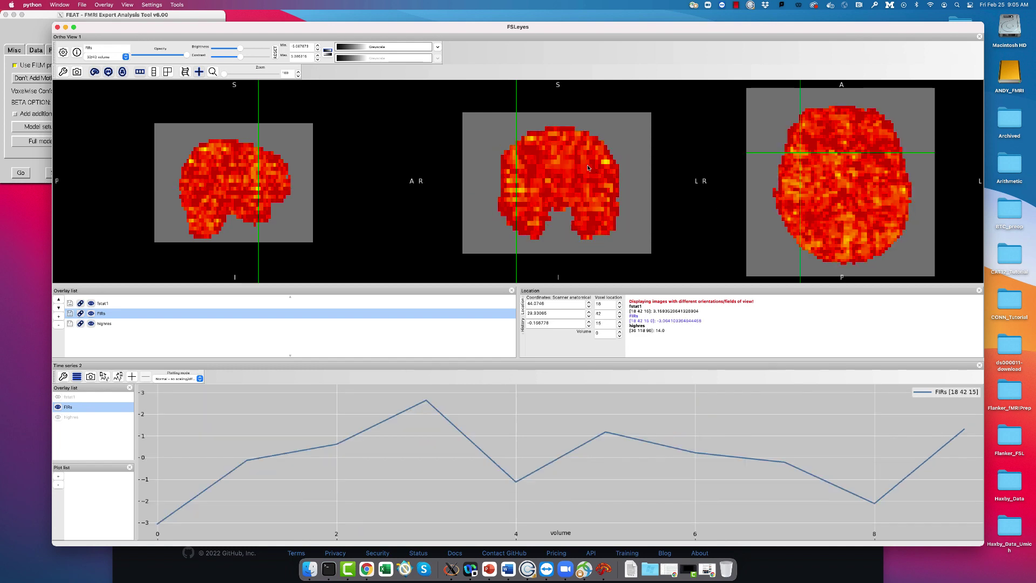
{"action": "left_click", "coordinate": [605, 167]}
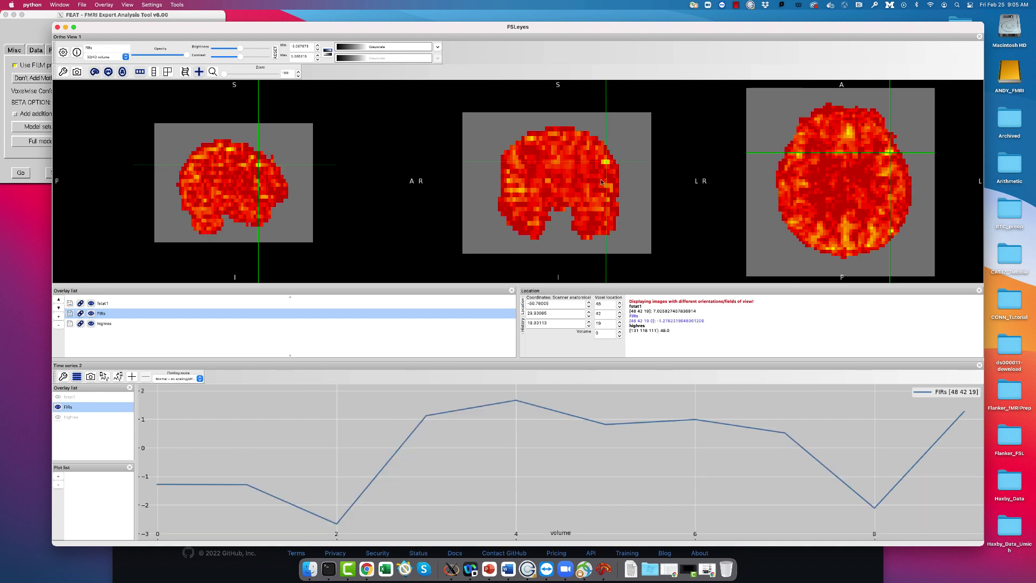
{"action": "left_click", "coordinate": [602, 180]}
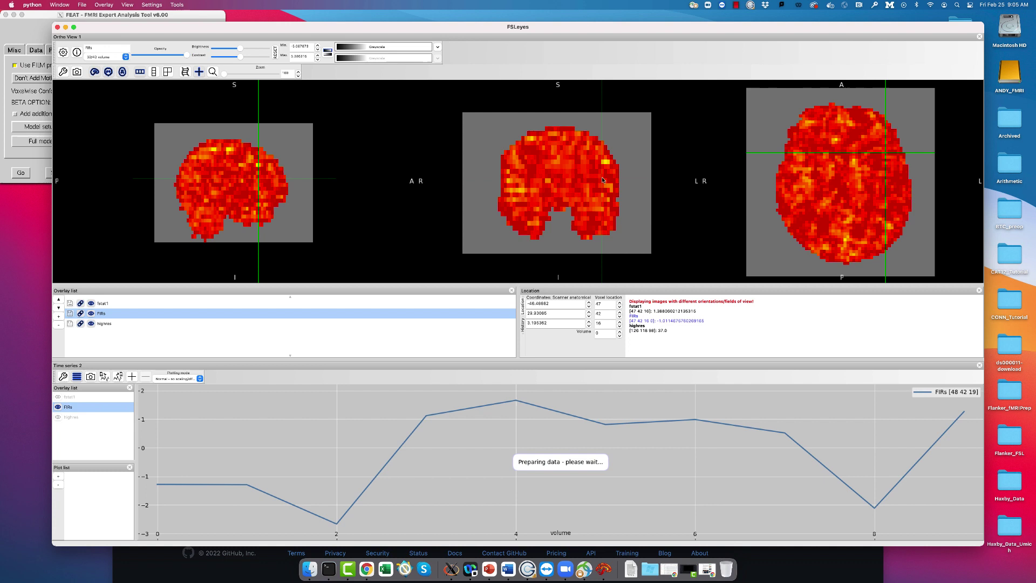